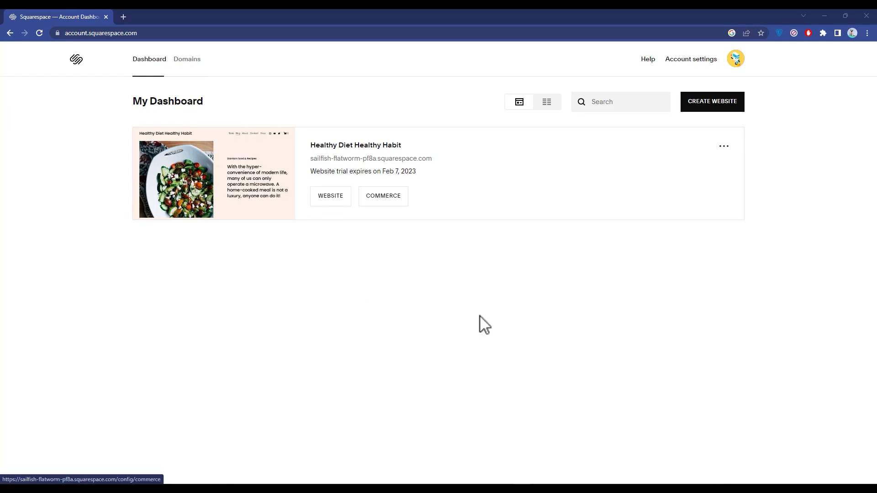
# Open the Healthy Diet Healthy Habit website in edit mode and bring up the global settings of its site header.
pyautogui.click(256, 197)
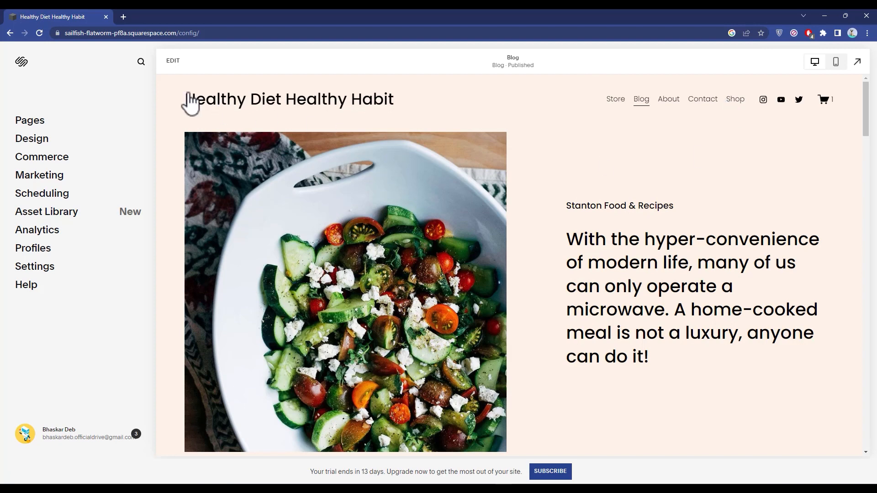
pyautogui.click(173, 60)
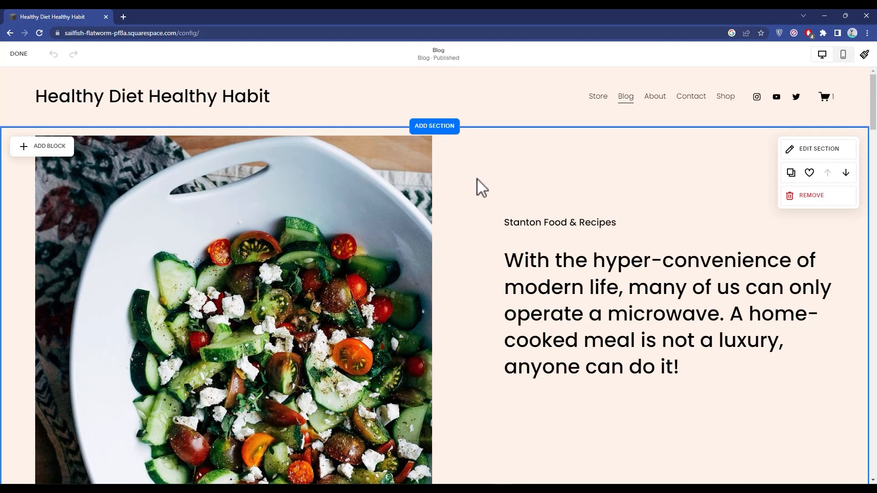
pyautogui.moveTo(450, 101)
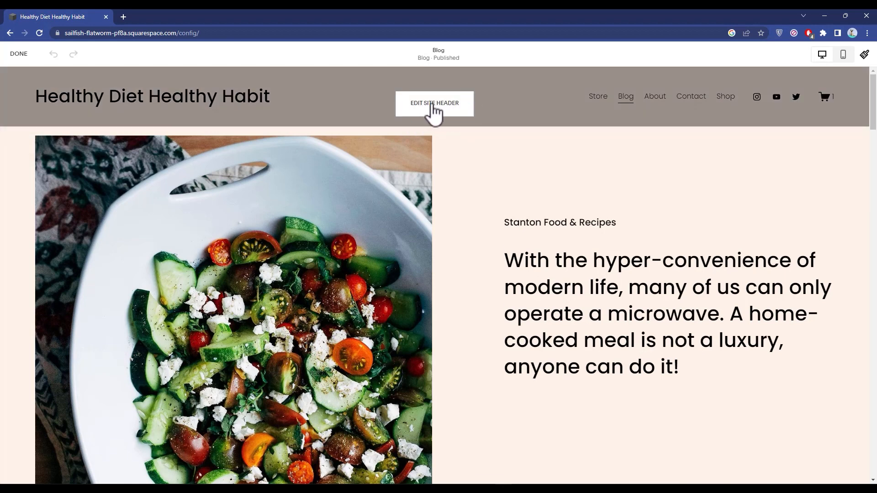
pyautogui.click(450, 108)
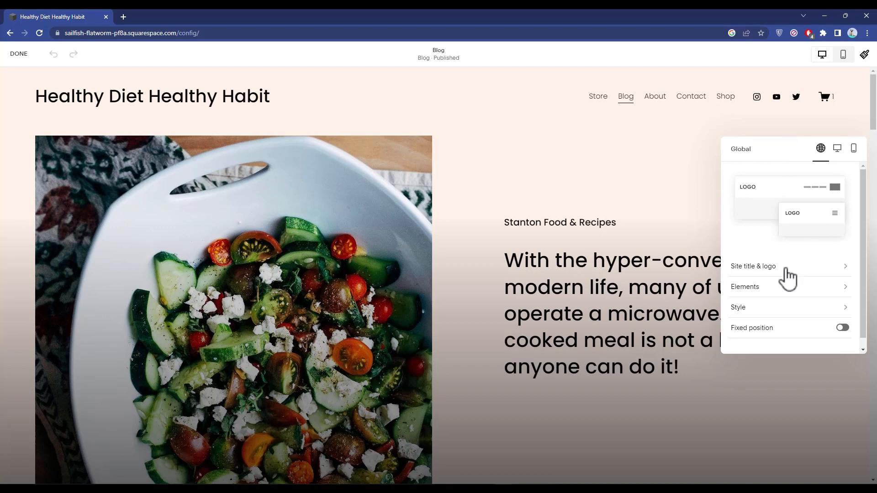
pyautogui.scroll(-1, 766, 305)
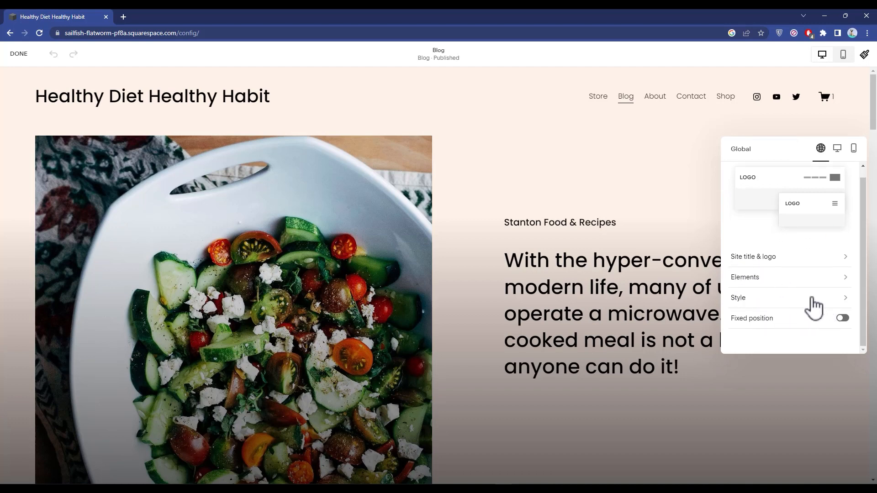
pyautogui.scroll(1, 776, 292)
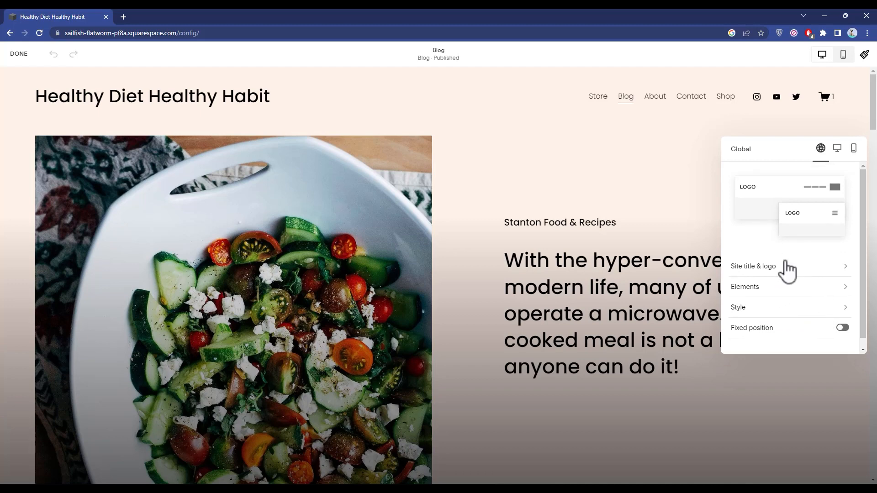
# Examine the header's site title, logo and mobile logo options, and preview the page in mobile and desktop views.
pyautogui.click(843, 271)
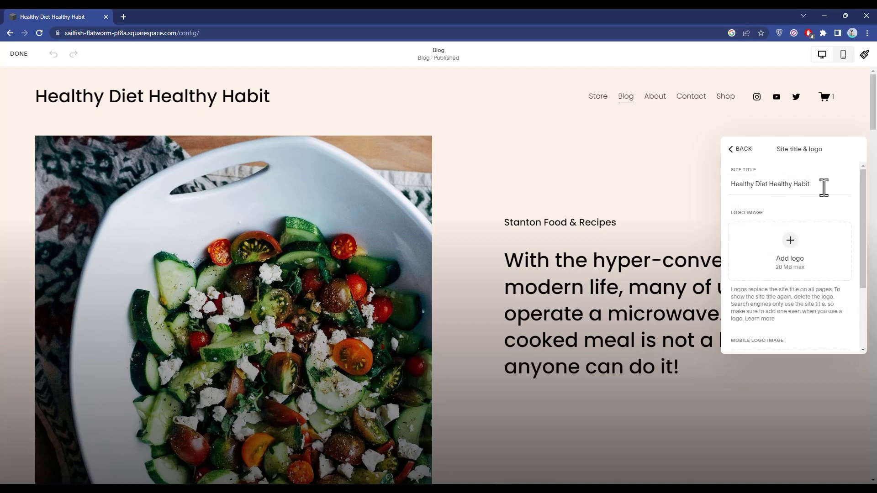
pyautogui.moveTo(795, 184); pyautogui.dragTo(849, 180)
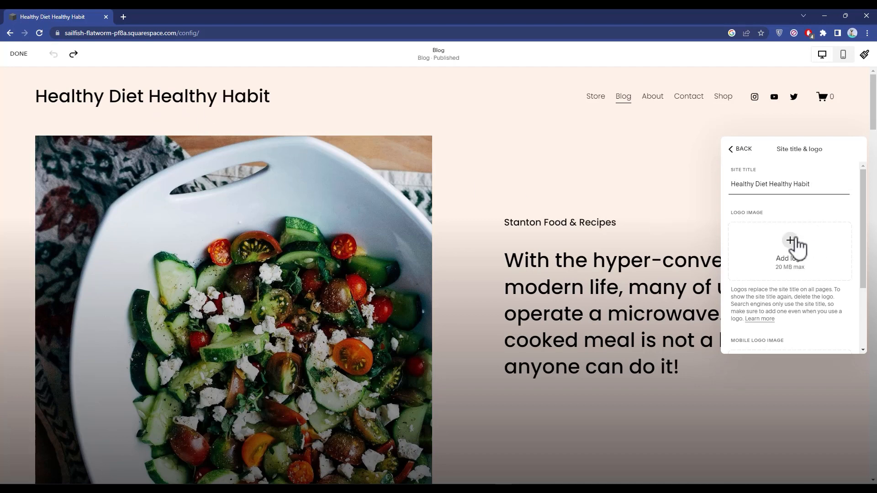
pyautogui.click(783, 271)
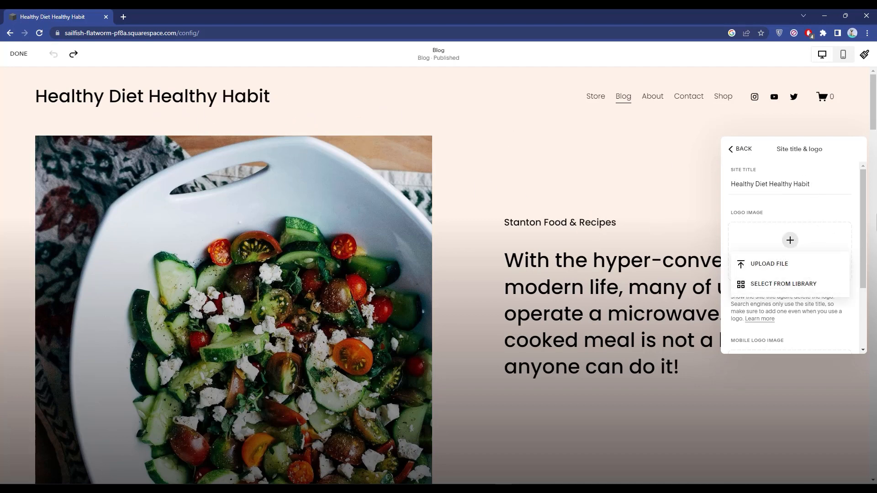
pyautogui.scroll(-2, 840, 226)
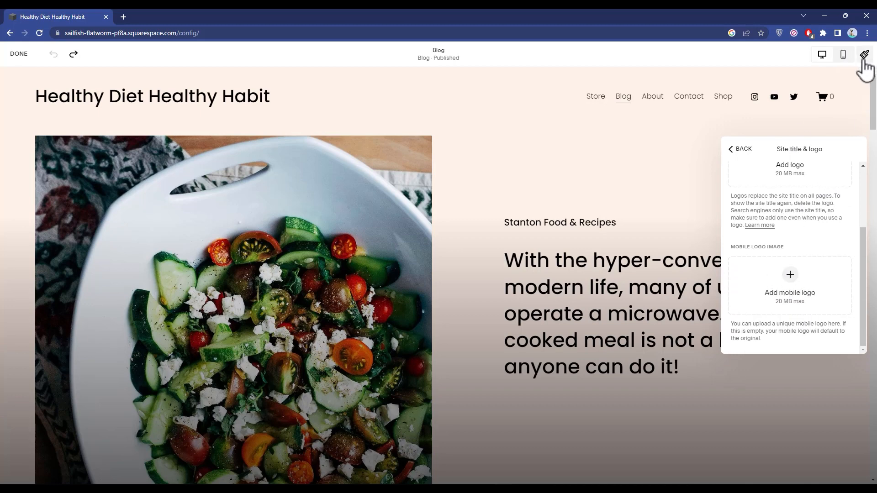
pyautogui.click(842, 55)
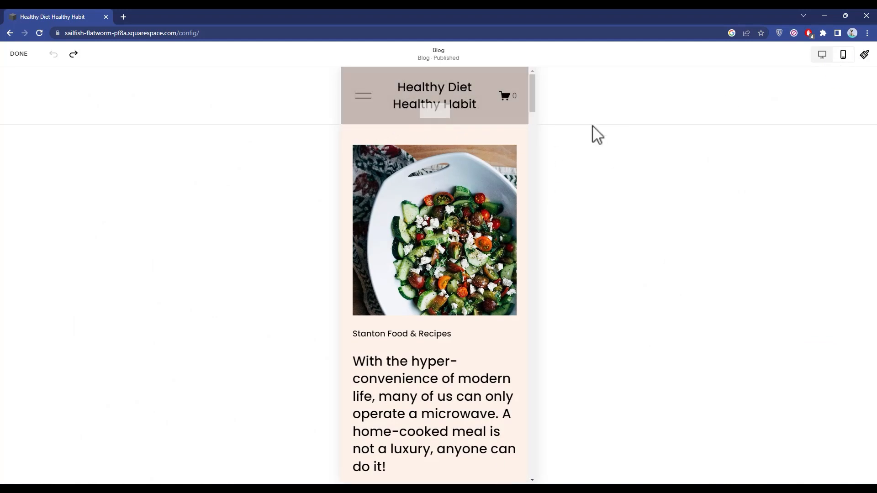
pyautogui.click(823, 55)
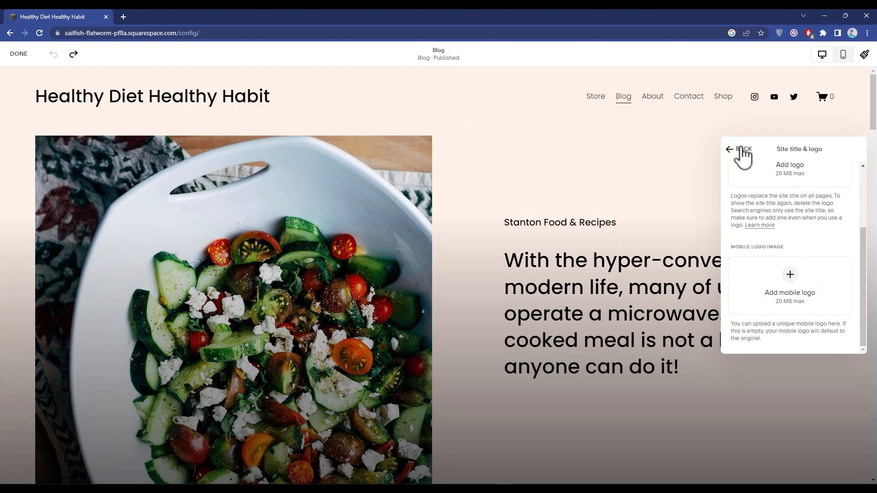
# Leave the site title and logo settings and open the header's Elements settings.
pyautogui.click(743, 150)
pyautogui.click(762, 288)
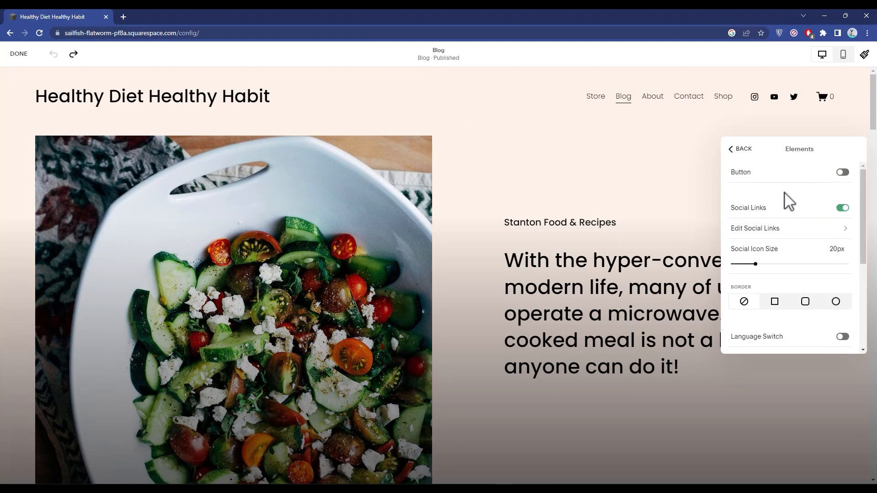
# Try the header's button on and off, and hide and restore its social links.
pyautogui.click(844, 173)
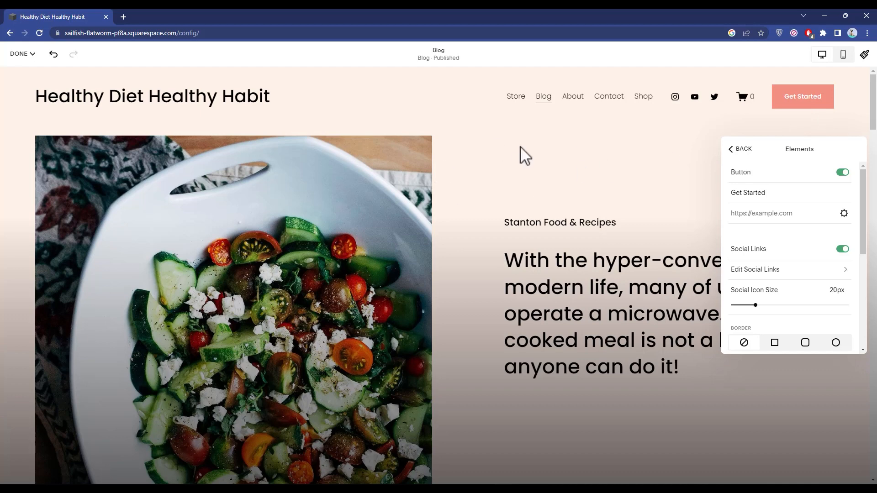
pyautogui.click(842, 173)
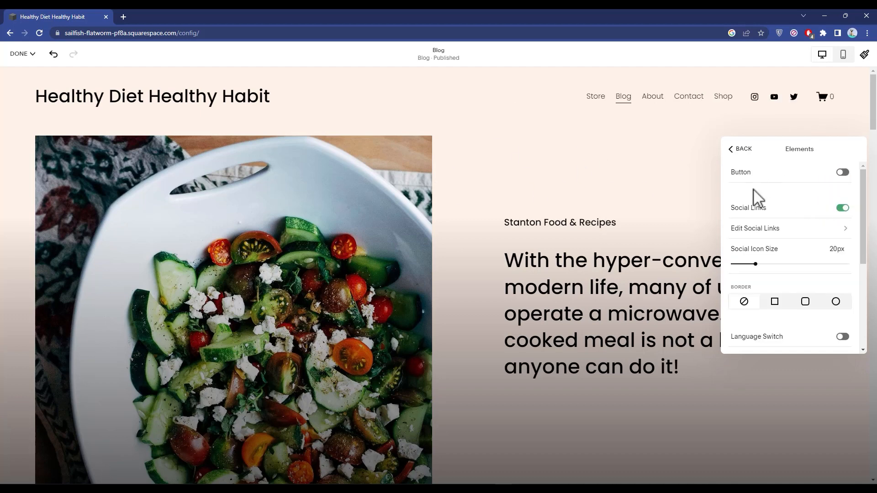
pyautogui.click(842, 209)
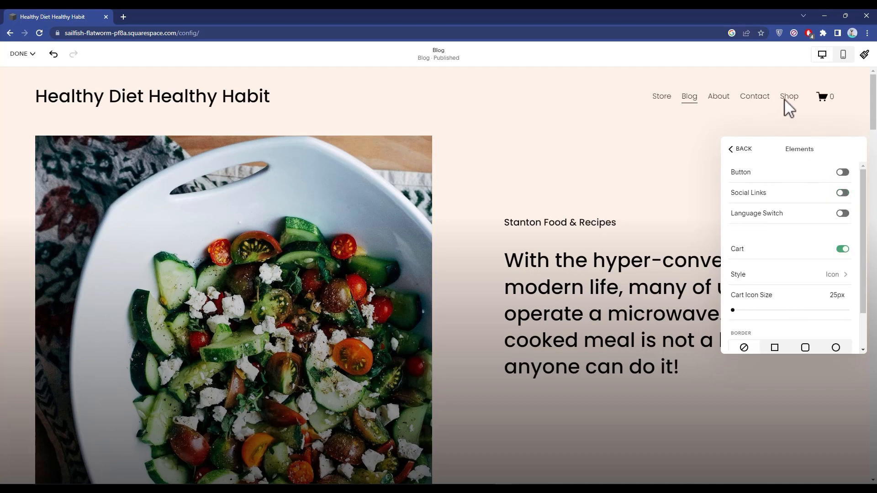
pyautogui.click(842, 193)
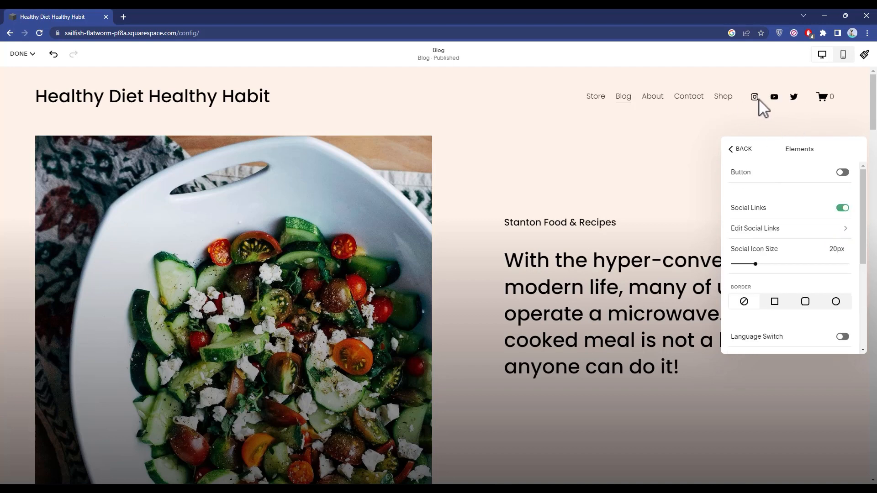
# Look through the social links list and its field for adding a link, and return to the header elements.
pyautogui.click(824, 228)
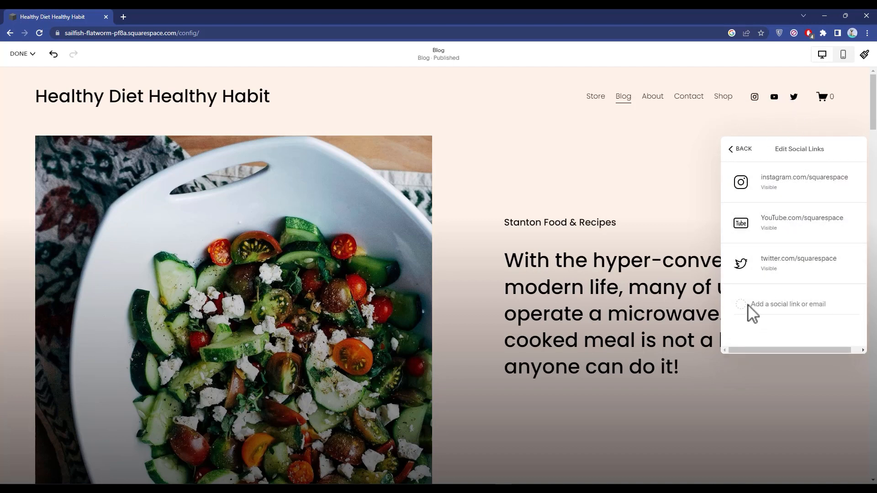
pyautogui.click(813, 310)
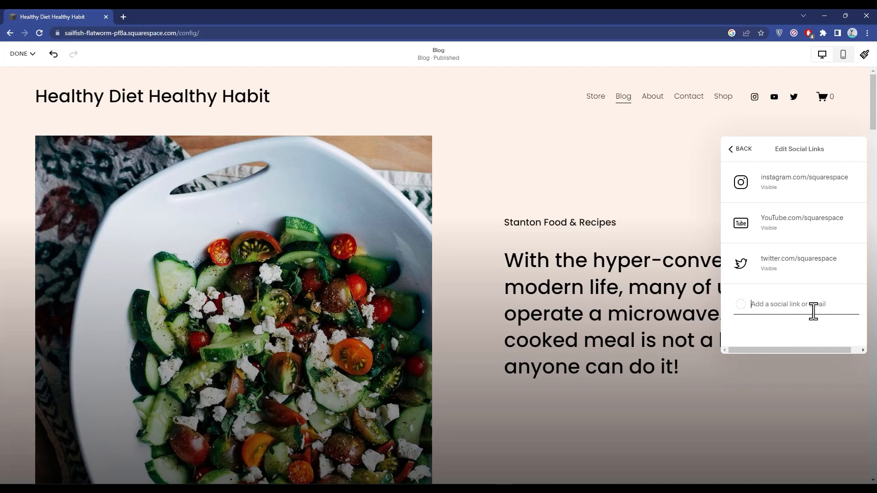
pyautogui.click(737, 148)
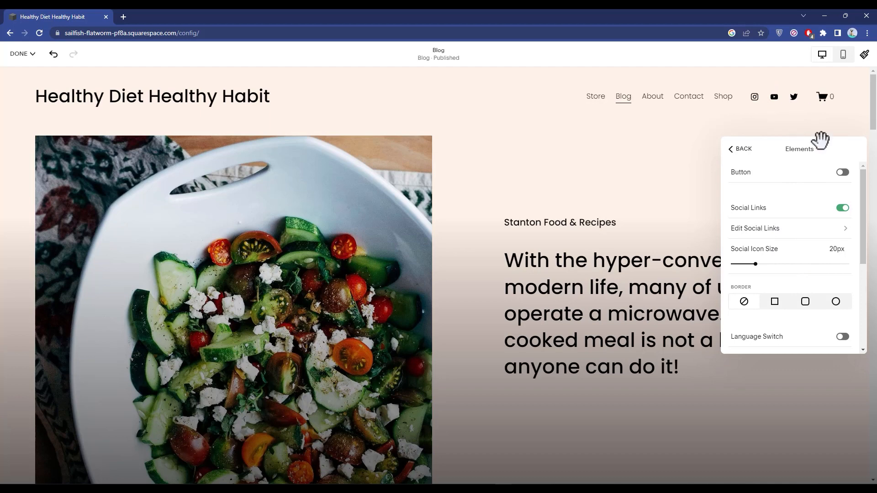
# Try square, rounded and solid circular borders on the header's social icons, and restore the no-border option.
pyautogui.scroll(-2, 805, 240)
pyautogui.click(780, 211)
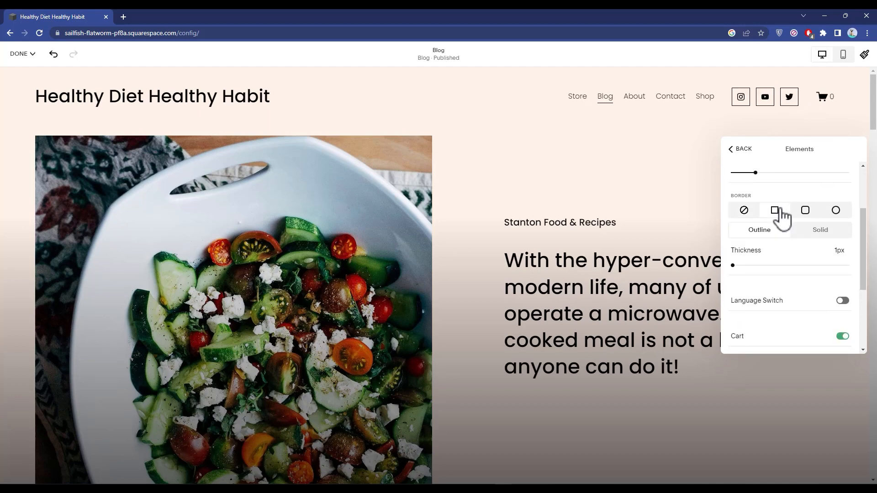
pyautogui.click(743, 212)
pyautogui.scroll(1, 783, 201)
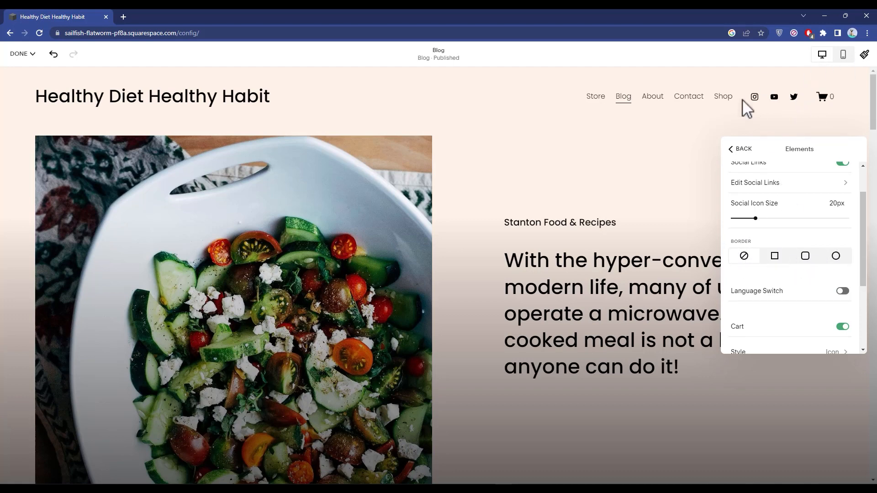
pyautogui.click(774, 264)
pyautogui.click(803, 265)
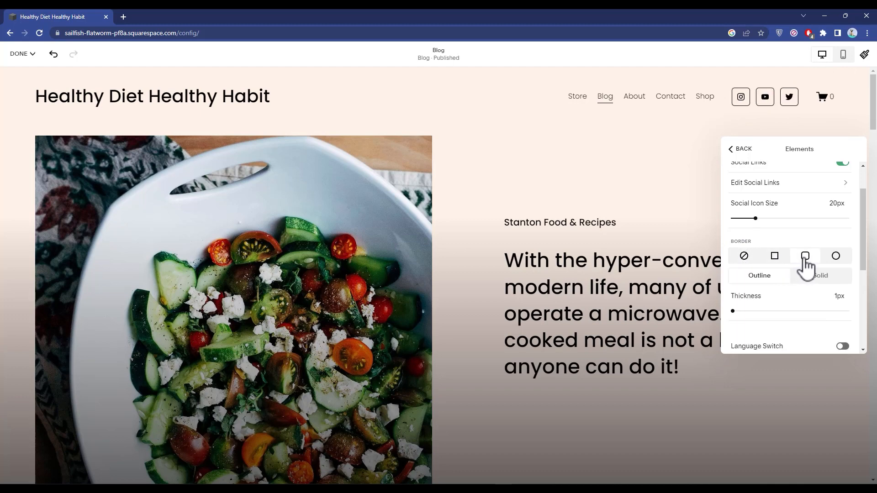
pyautogui.click(833, 255)
pyautogui.click(822, 275)
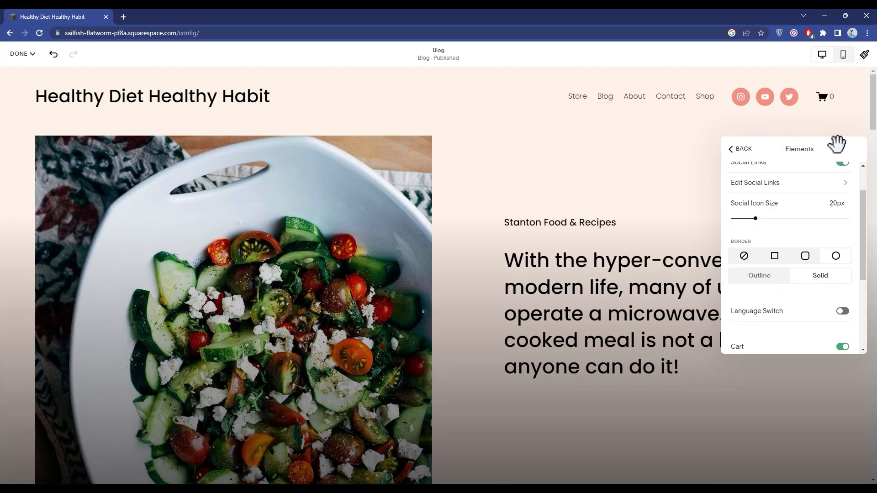
pyautogui.click(744, 256)
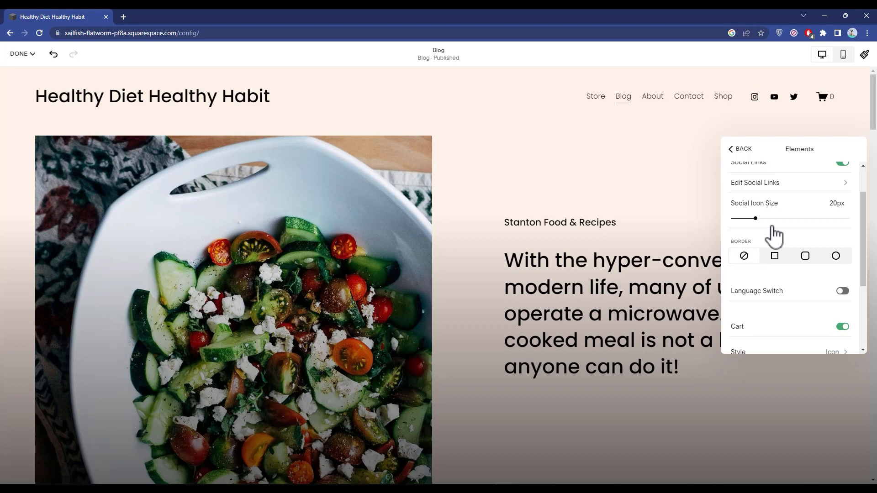
# Try to enable the header's language switch, dismiss the multilingual notice, and toggle the cart off and on.
pyautogui.scroll(-1, 775, 235)
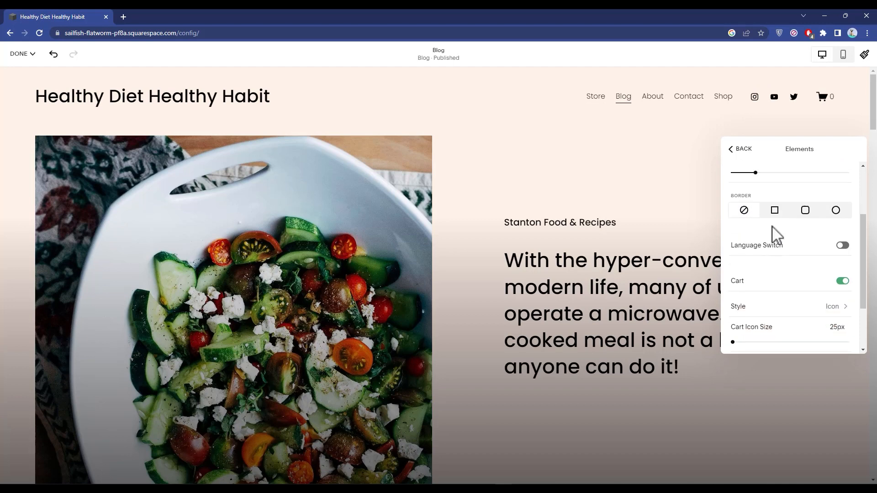
pyautogui.click(843, 246)
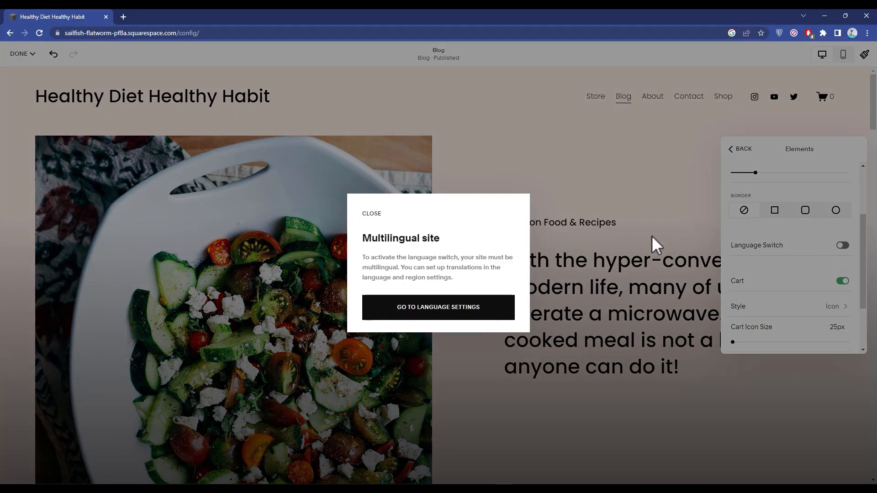
pyautogui.click(826, 237)
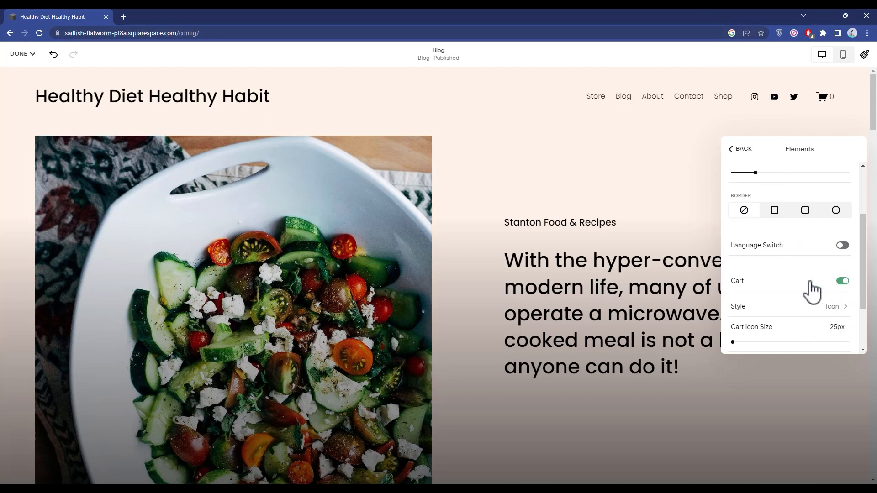
pyautogui.click(842, 281)
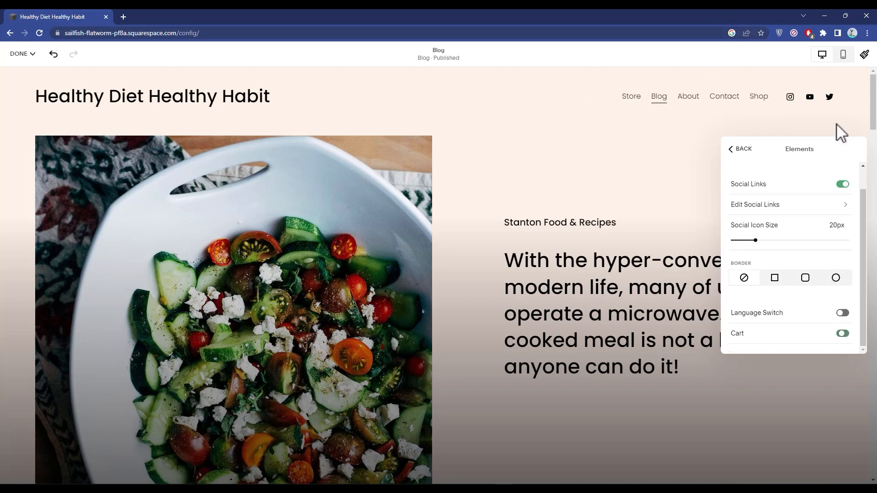
pyautogui.click(841, 333)
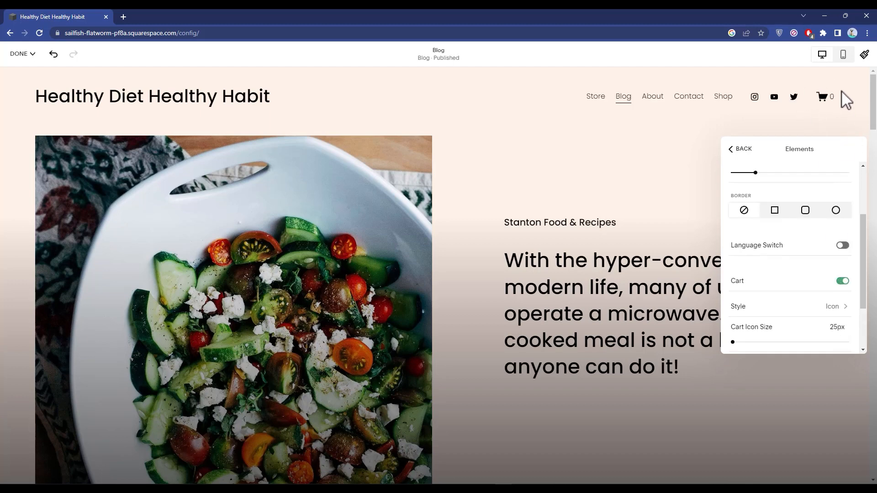
# Try the filled basket as the header's cart icon, and set it to the wide striped basket with side handles.
pyautogui.scroll(-1, 760, 315)
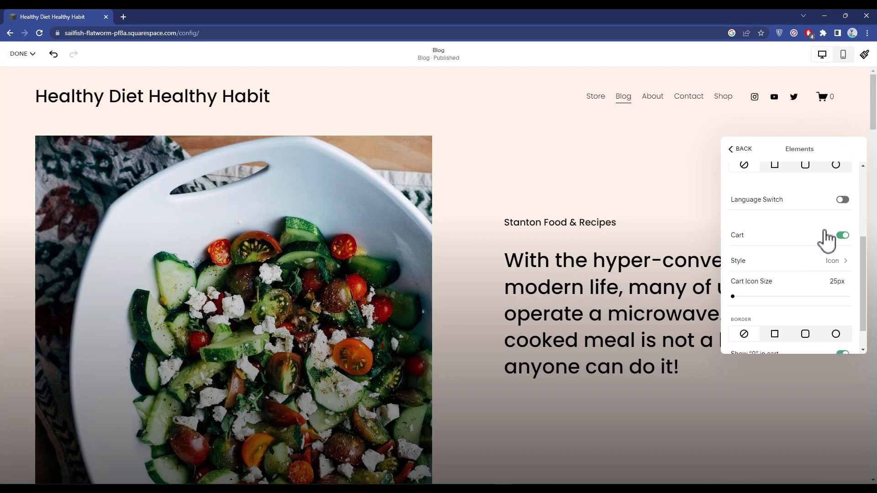
pyautogui.click(781, 260)
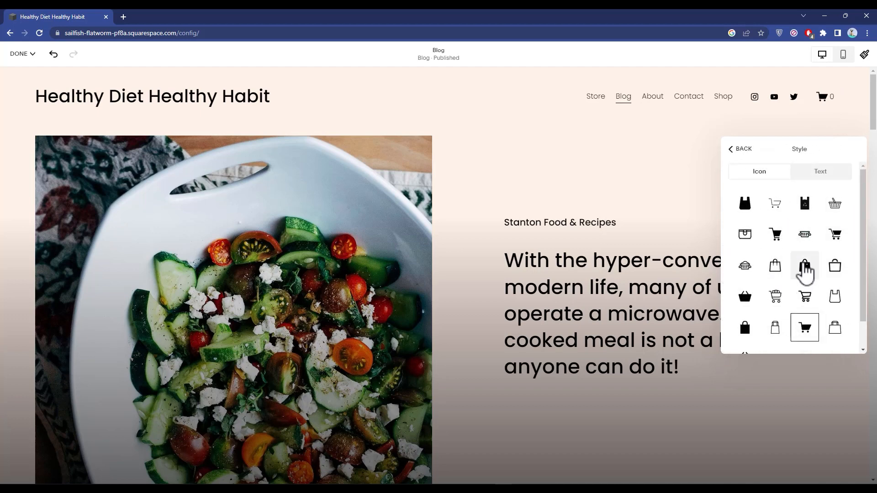
pyautogui.scroll(-1, 745, 338)
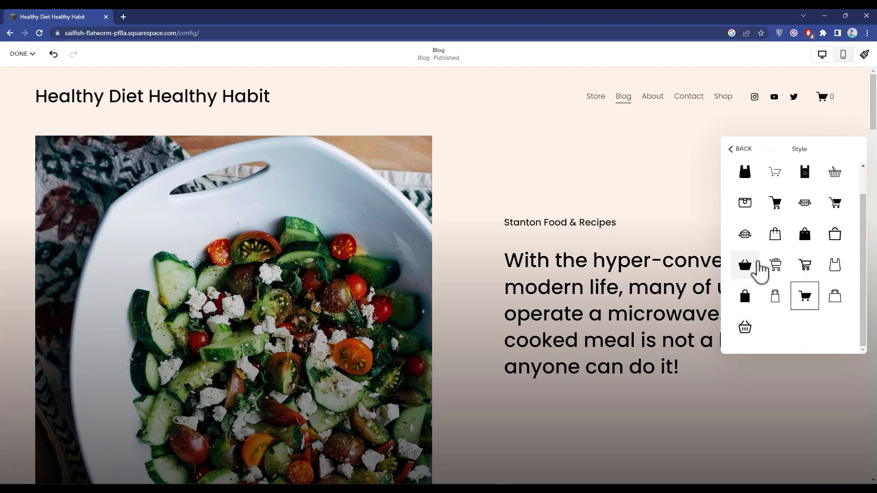
pyautogui.click(745, 267)
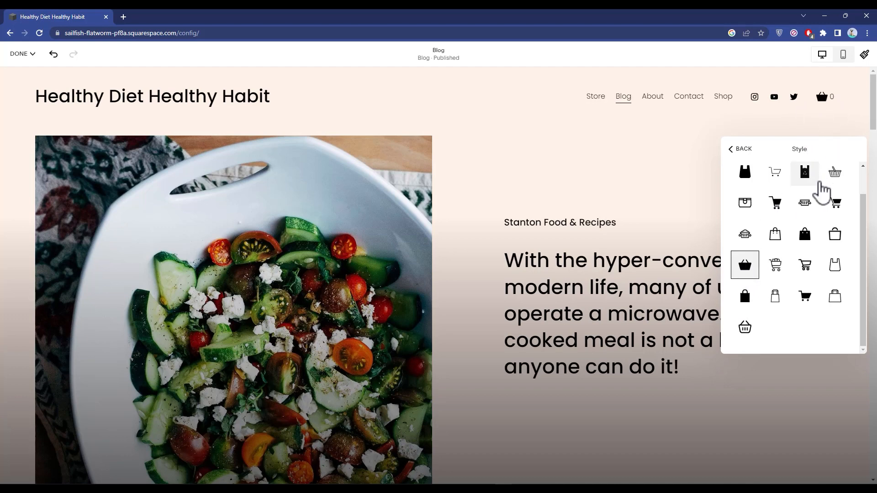
pyautogui.click(805, 203)
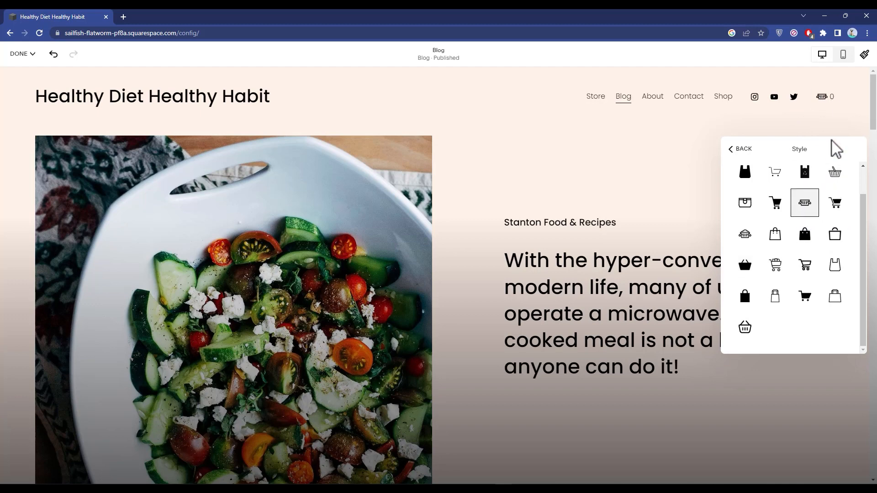
# Set the header's cart icon to the solid slanted shopping cart, and try a 28 px icon size before restoring 25 px.
pyautogui.click(804, 296)
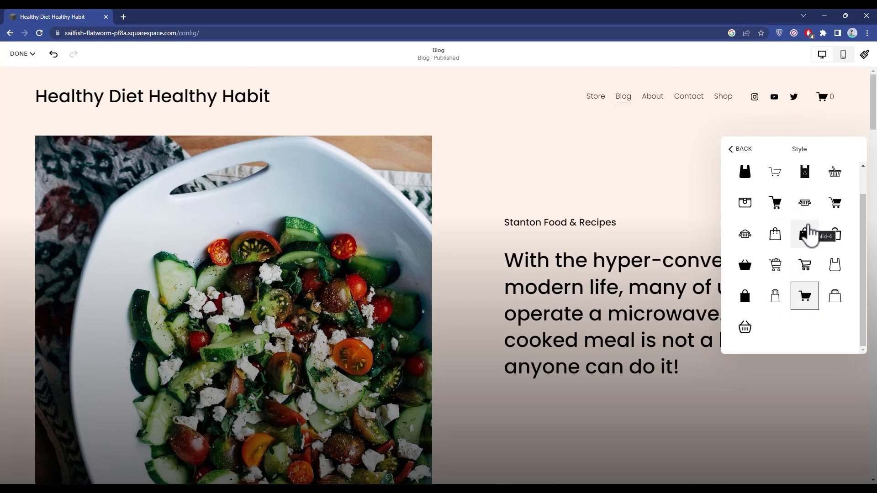
pyautogui.click(730, 149)
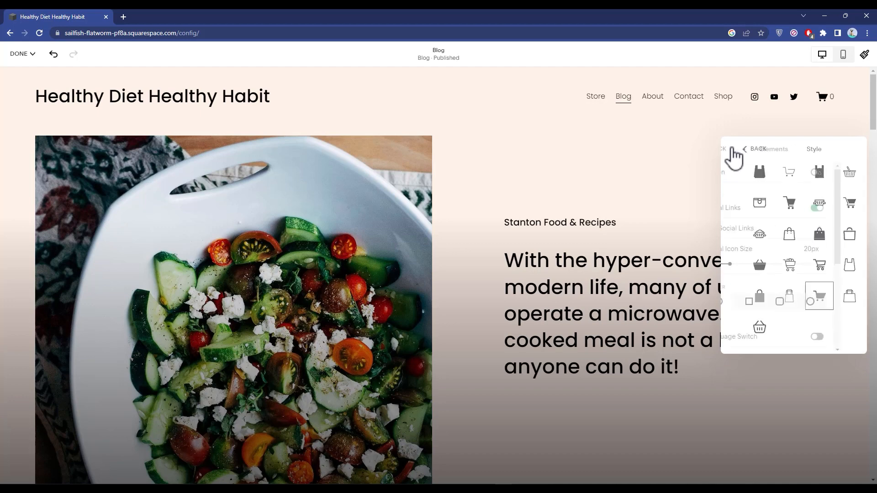
pyautogui.moveTo(865, 221); pyautogui.dragTo(872, 315)
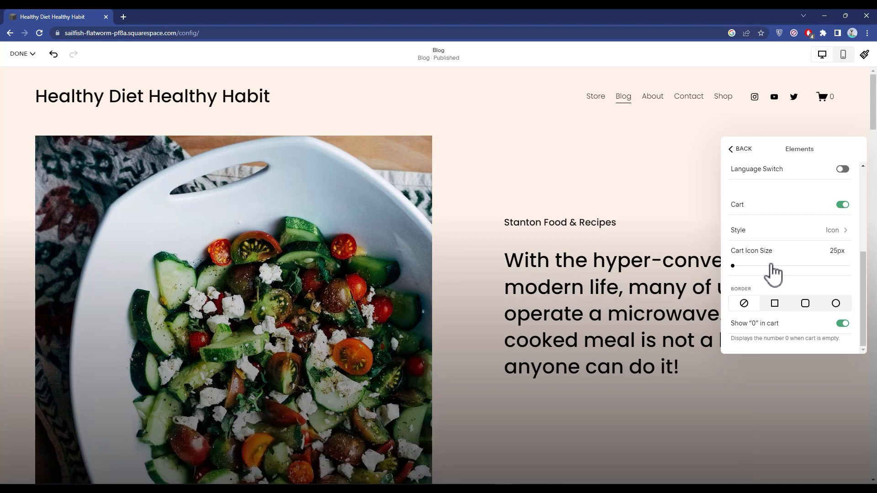
pyautogui.click(754, 265)
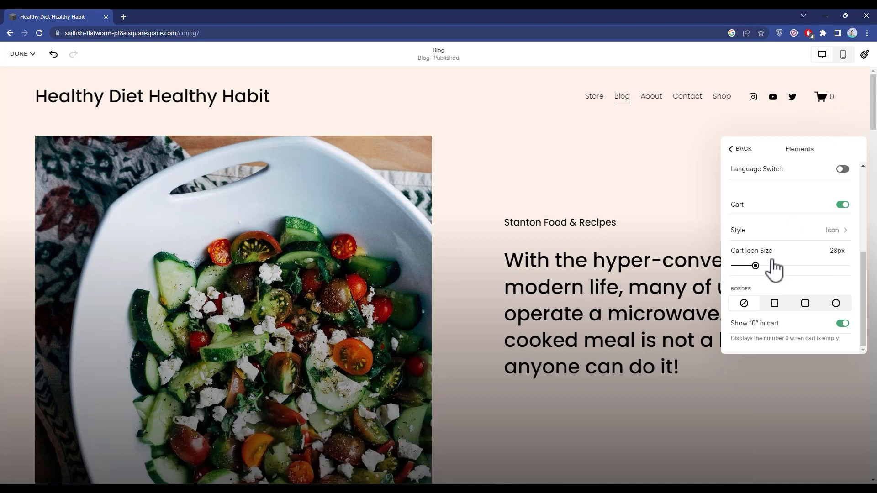
pyautogui.moveTo(753, 266); pyautogui.dragTo(732, 265)
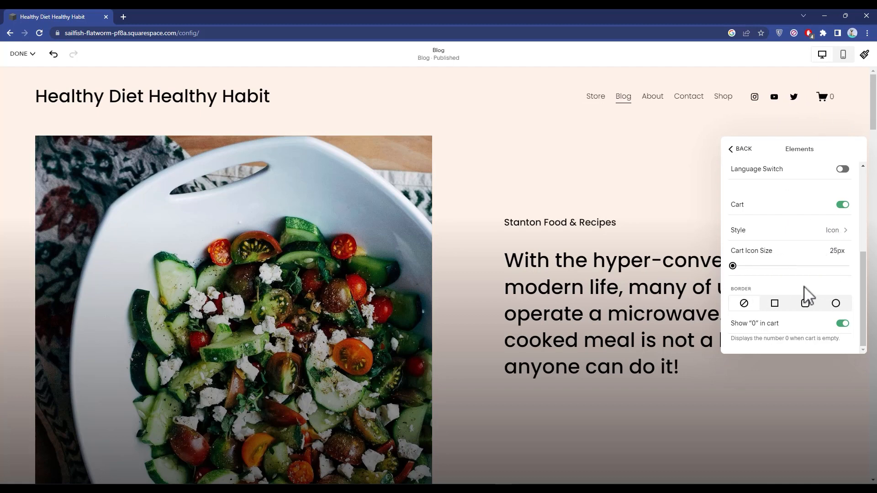
# Give the header's cart a solid circular border, and switch the empty cart's zero count off and on again.
pyautogui.click(775, 307)
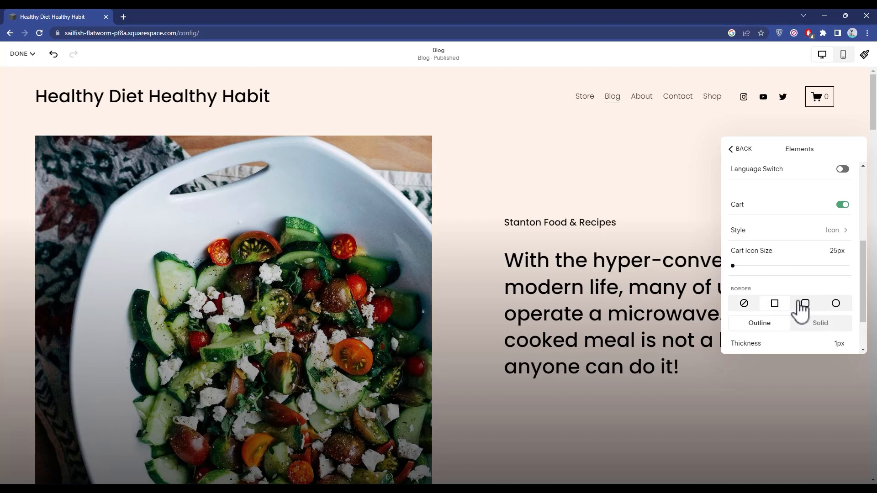
pyautogui.click(822, 323)
pyautogui.click(846, 302)
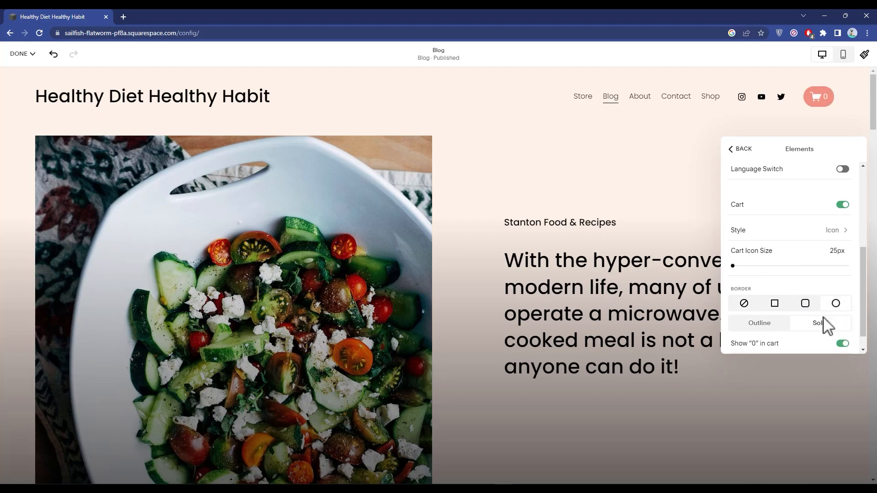
pyautogui.scroll(-1, 781, 350)
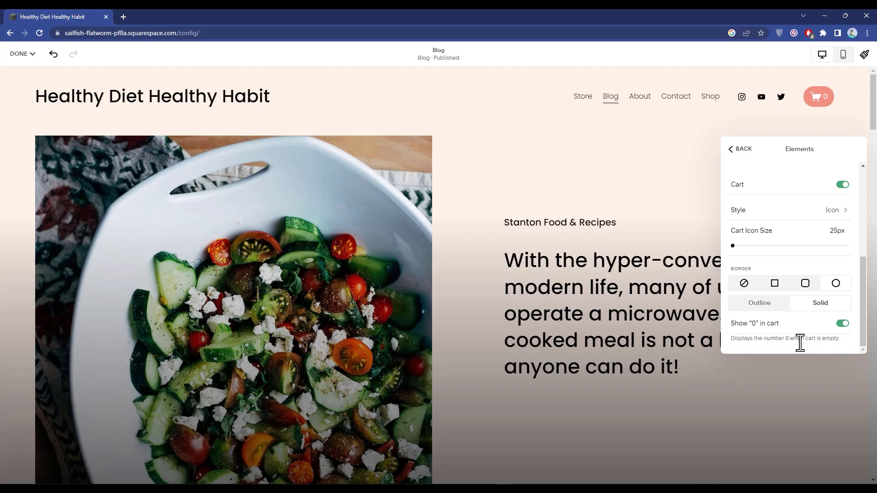
pyautogui.click(844, 335)
pyautogui.click(845, 337)
pyautogui.click(740, 149)
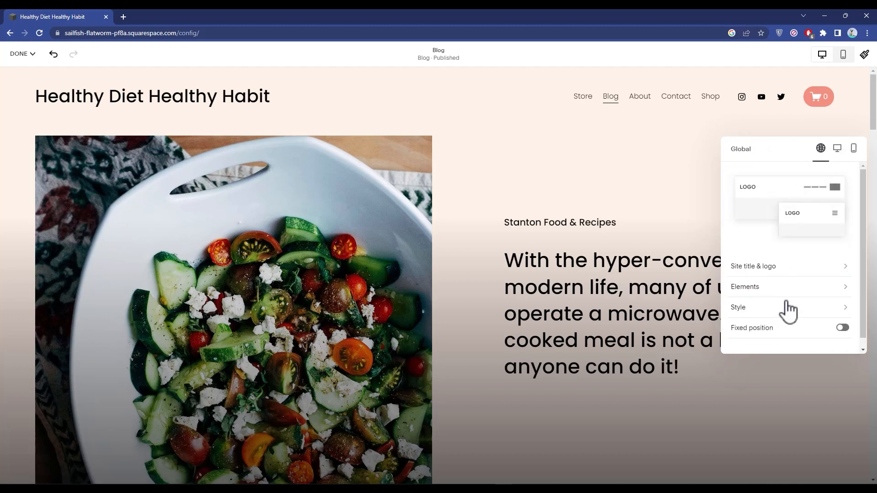
# Try a border around the whole header with the small thickness and with a custom thickness of 1 px.
pyautogui.click(832, 307)
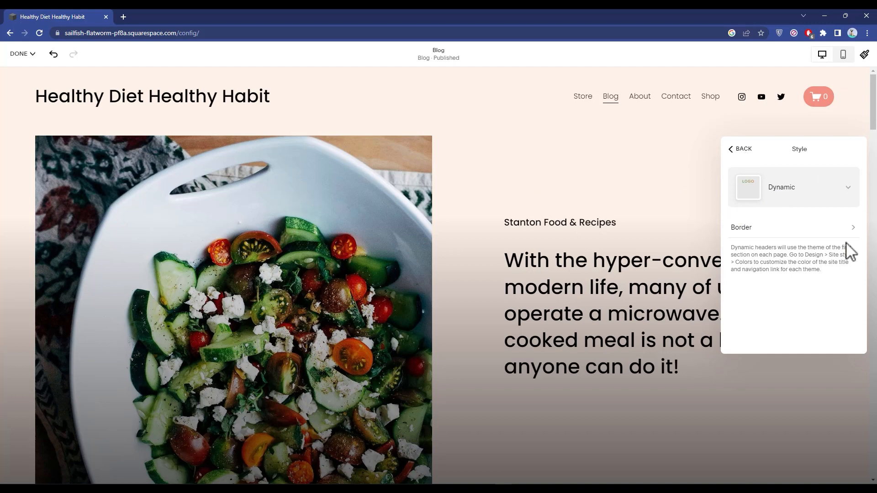
pyautogui.click(853, 228)
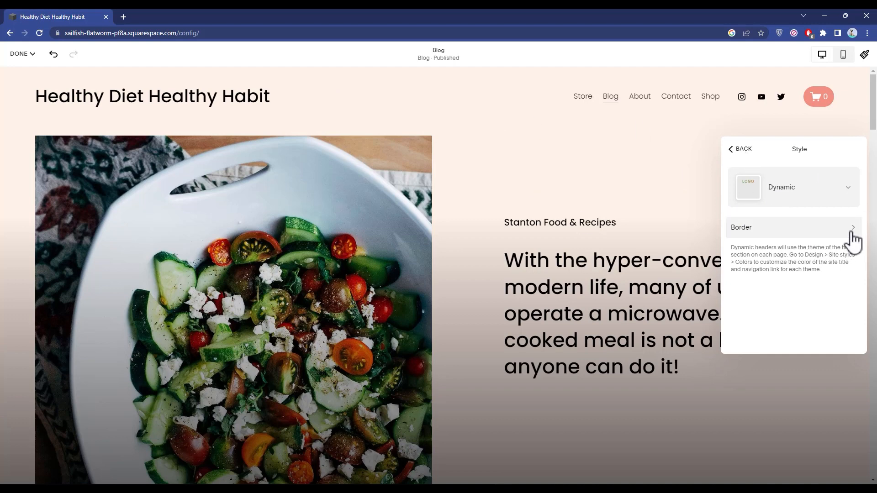
pyautogui.click(850, 177)
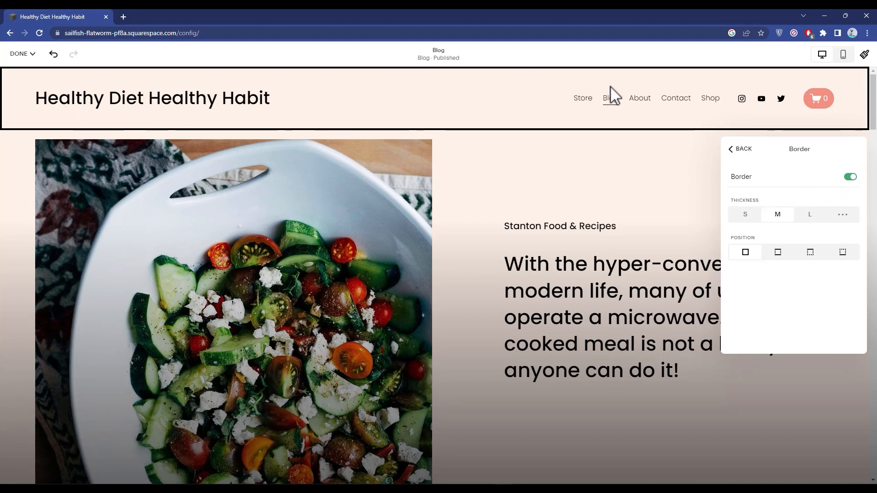
pyautogui.click(749, 215)
pyautogui.click(843, 214)
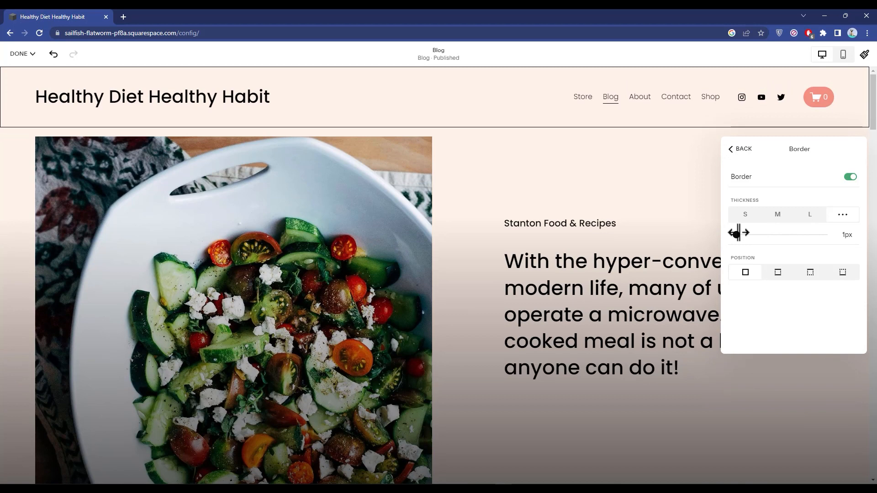
pyautogui.moveTo(739, 233)
pyautogui.mouseDown()
pyautogui.moveTo(767, 228)
pyautogui.moveTo(736, 231)
pyautogui.mouseUp()
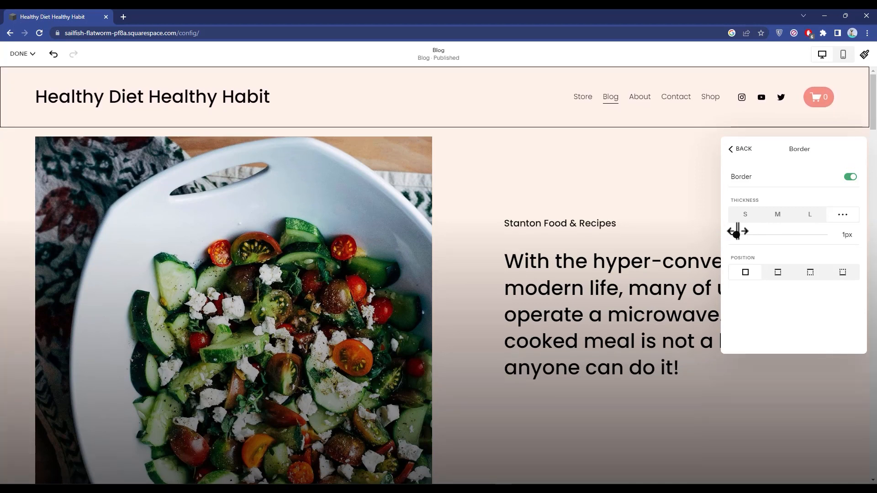
# Try the header border on top and bottom, then on single edges, and turn the header border off.
pyautogui.click(777, 279)
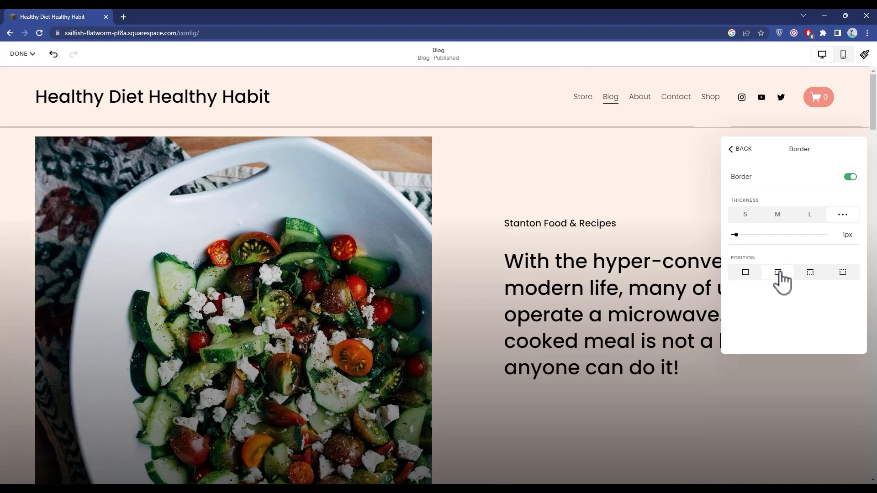
pyautogui.click(821, 274)
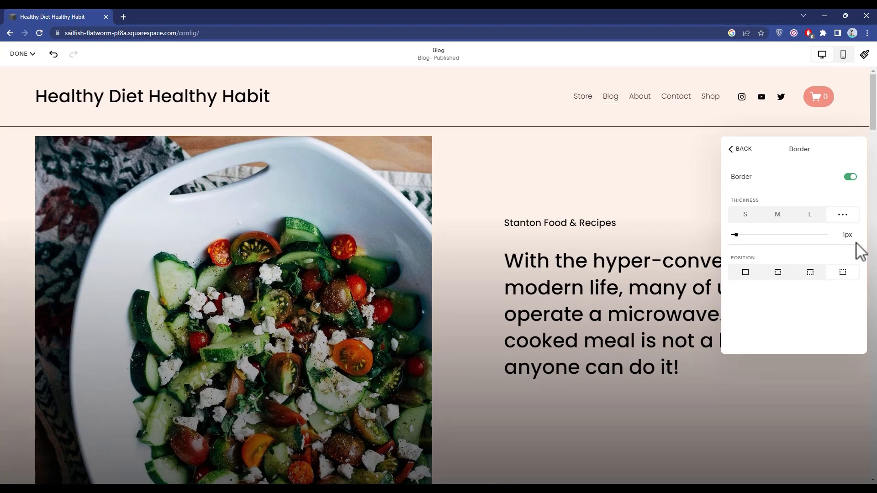
pyautogui.click(850, 177)
pyautogui.click(739, 150)
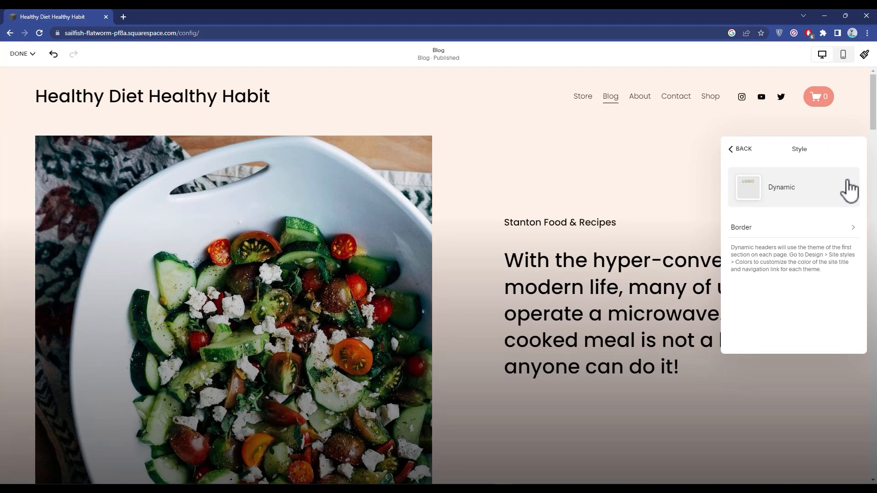
# Try the Theme header style with the Light 1 theme, and look through the available color themes.
pyautogui.click(825, 188)
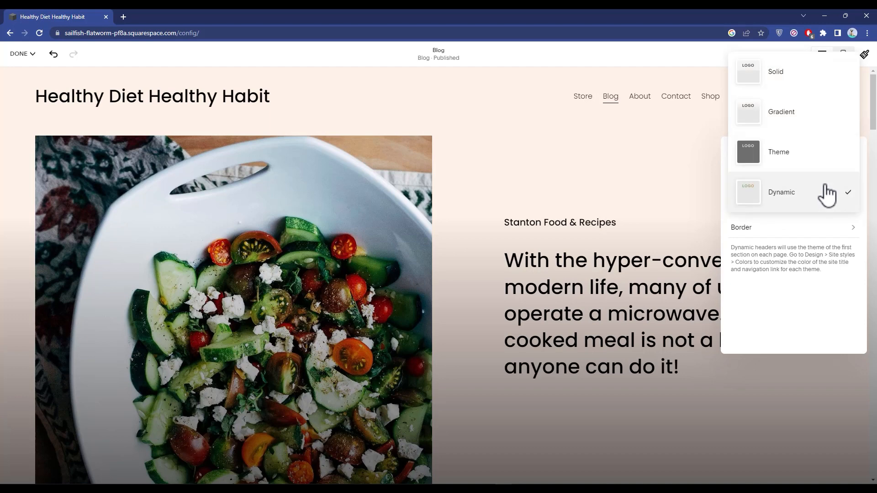
pyautogui.click(802, 165)
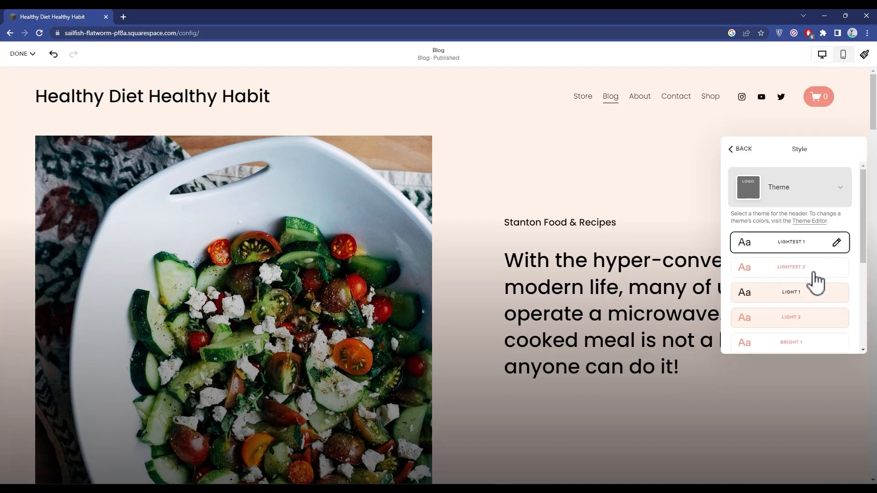
pyautogui.scroll(-3, 814, 277)
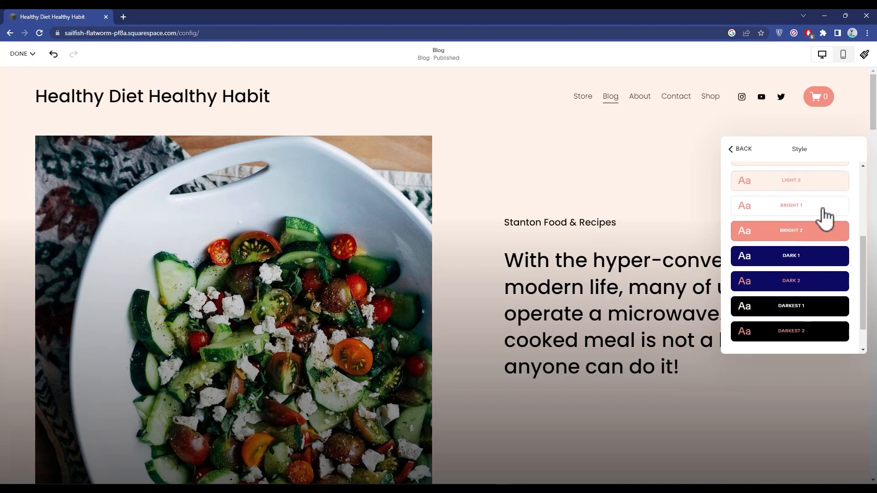
pyautogui.scroll(5, 789, 274)
pyautogui.scroll(-3, 804, 274)
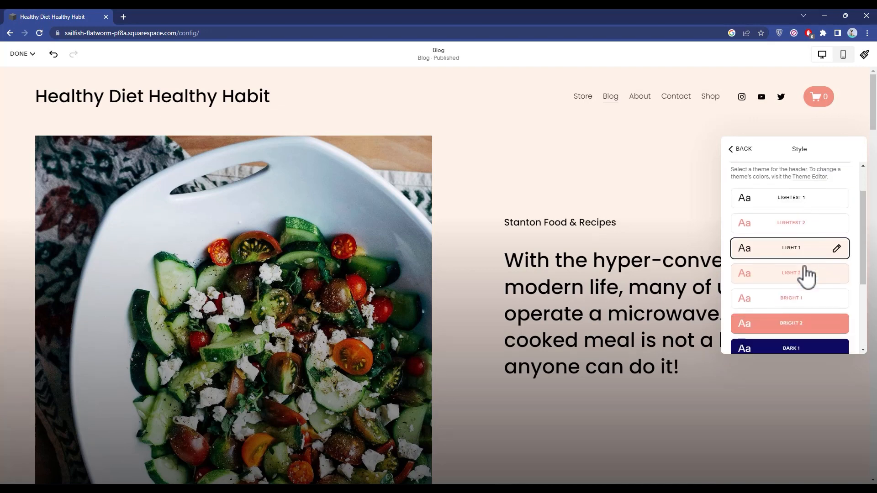
pyautogui.scroll(-1, 794, 274)
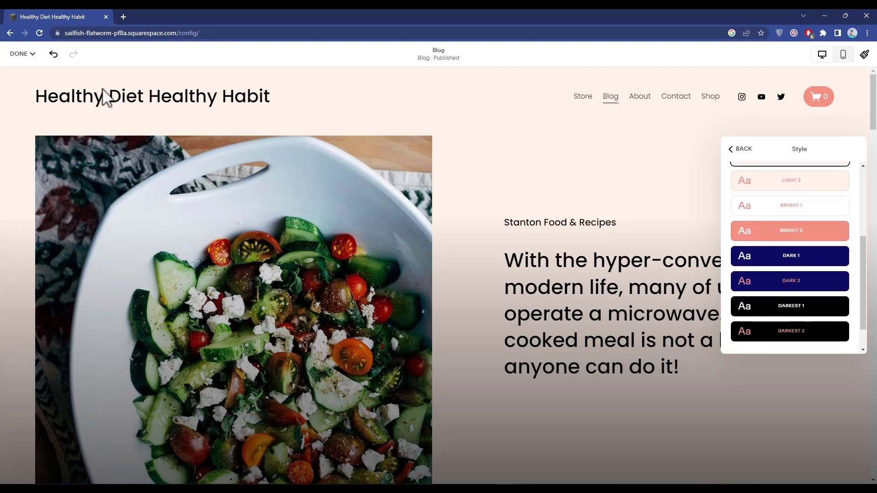
# Try the Bright 2, Dark 1, Darkest 1, Darkest 2 and Bright 1 color themes on the header.
pyautogui.click(816, 232)
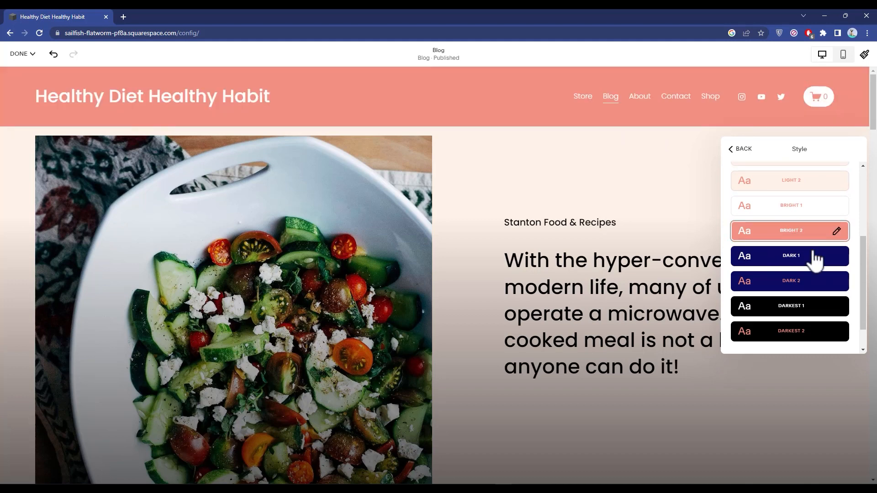
pyautogui.click(816, 259)
pyautogui.click(813, 310)
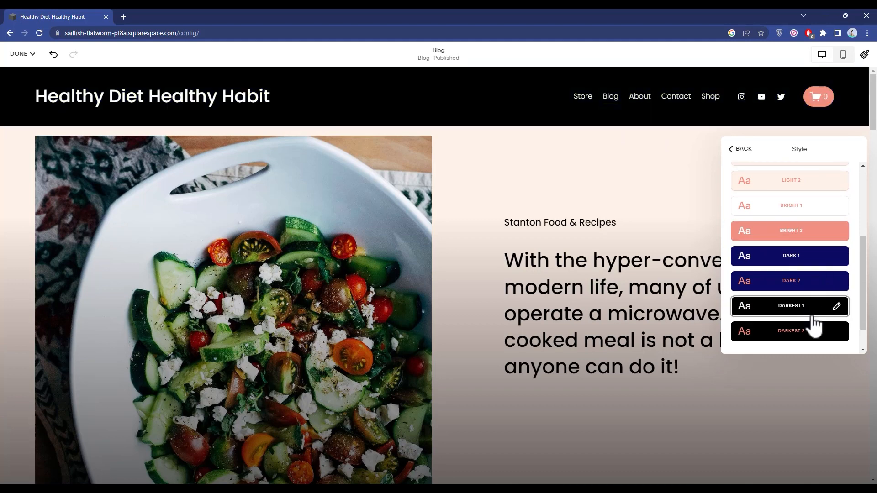
pyautogui.click(808, 333)
pyautogui.click(786, 215)
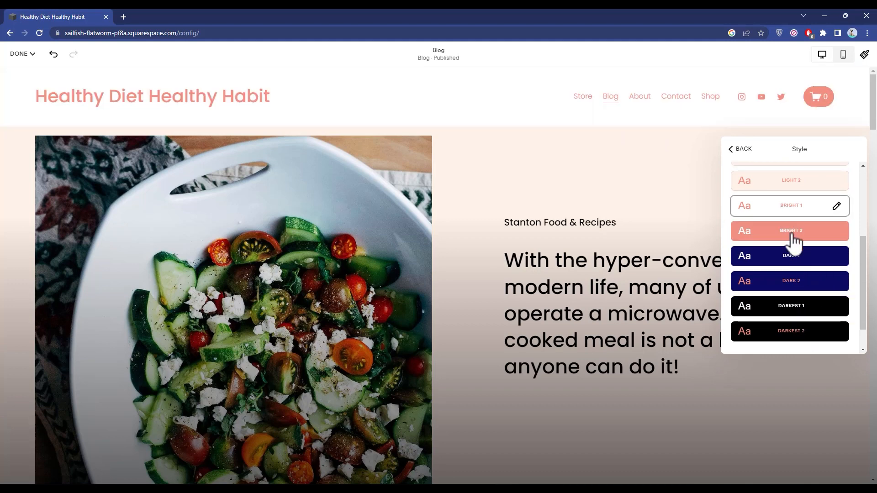
# Try the Solid header style and look through its opacity, color, border and shadow options.
pyautogui.scroll(3, 783, 229)
pyautogui.click(808, 195)
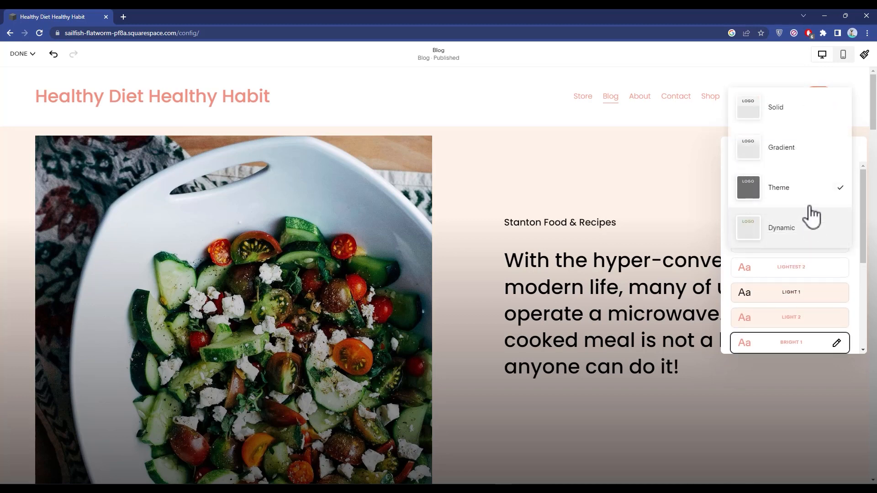
pyautogui.click(779, 118)
pyautogui.scroll(-1, 804, 260)
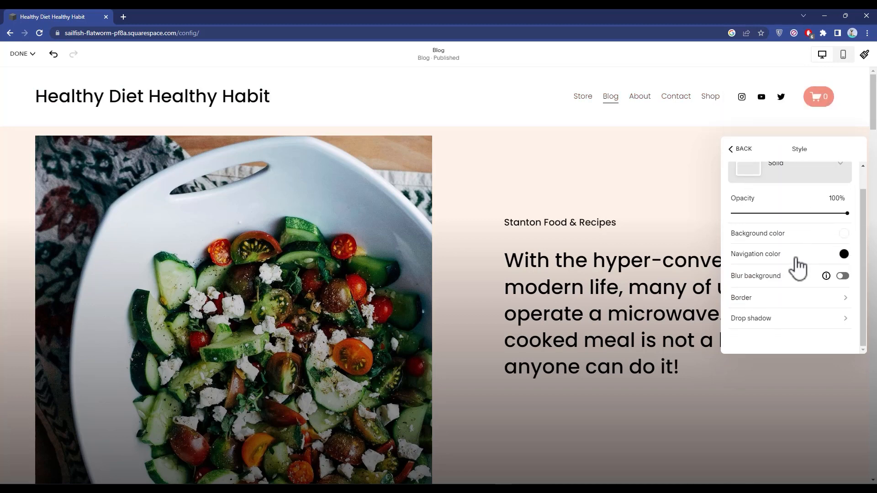
# Try the Gradient header style at 100% opacity, and restore the Dynamic style.
pyautogui.click(762, 174)
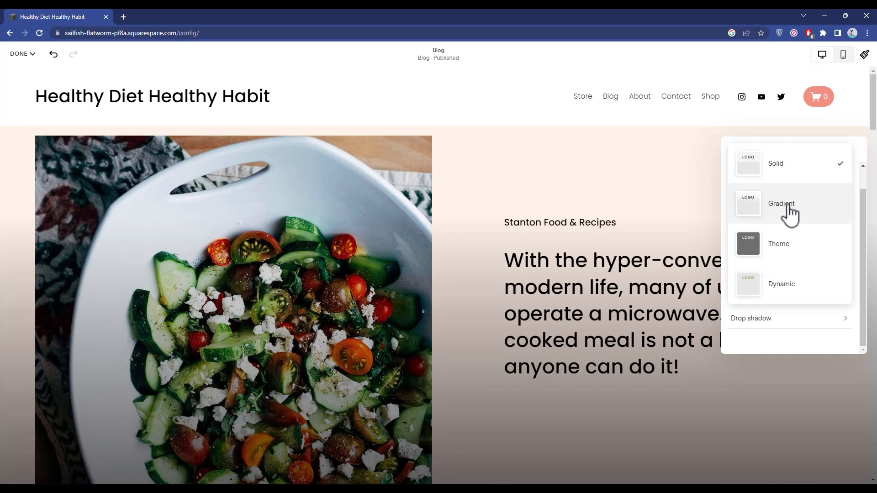
pyautogui.click(788, 211)
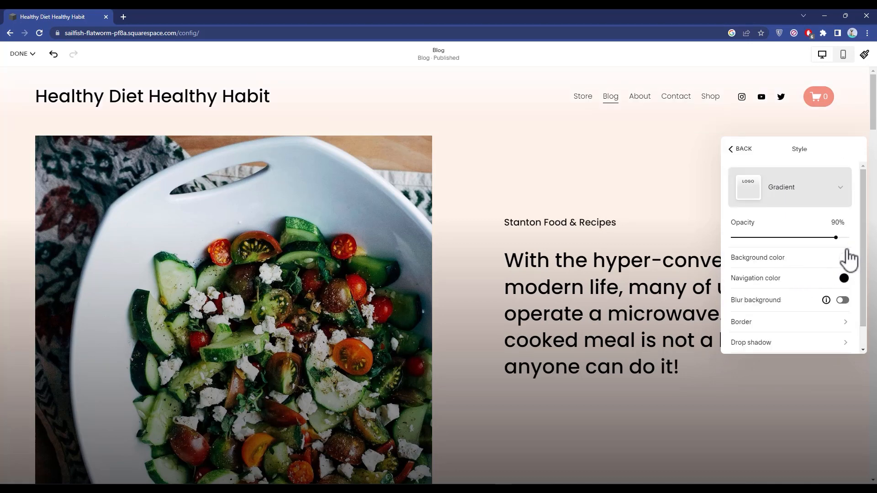
pyautogui.moveTo(835, 234); pyautogui.dragTo(849, 228)
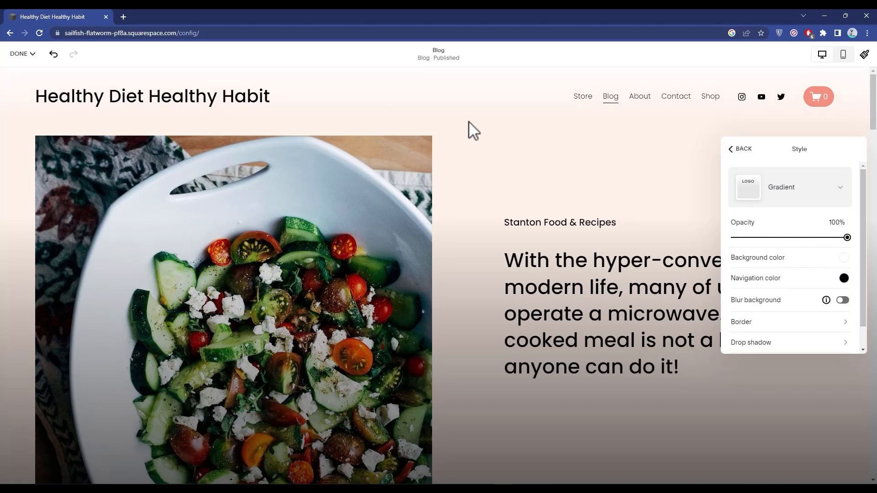
pyautogui.click(834, 192)
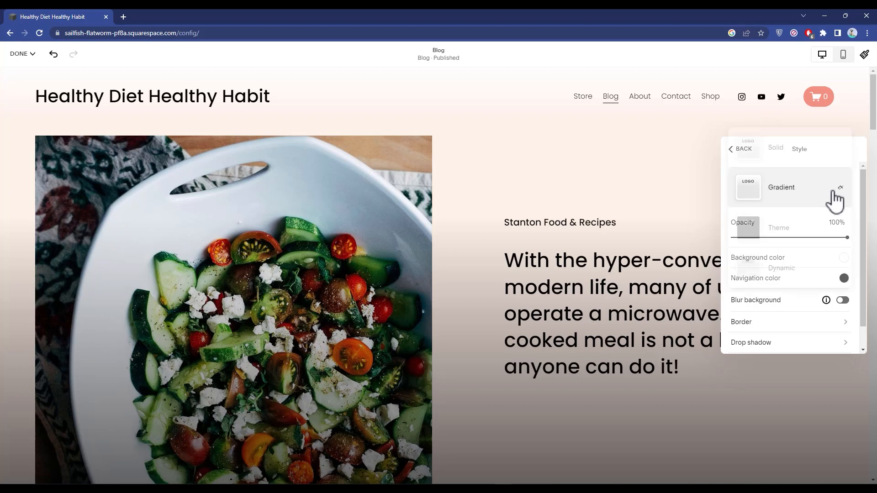
pyautogui.click(793, 274)
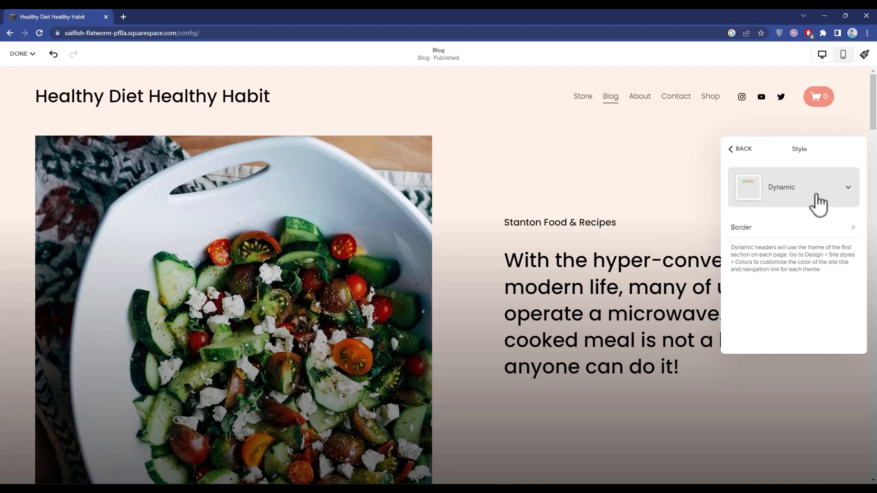
# Try the fixed header position, look through its Basic and Scroll Back styles, and turn the fixed position off again.
pyautogui.click(736, 150)
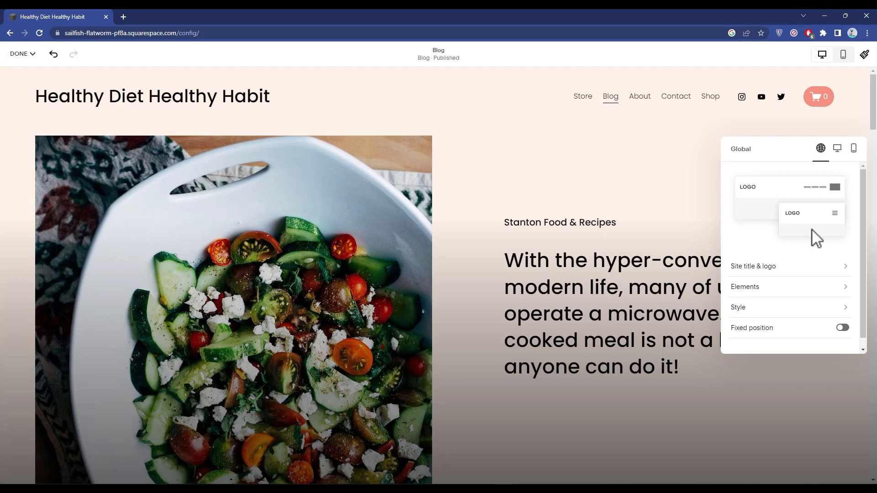
pyautogui.click(842, 329)
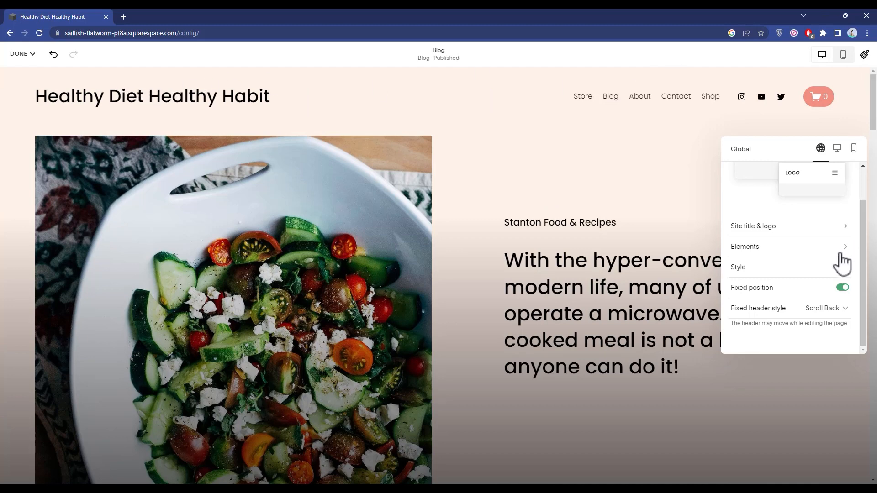
pyautogui.click(847, 319)
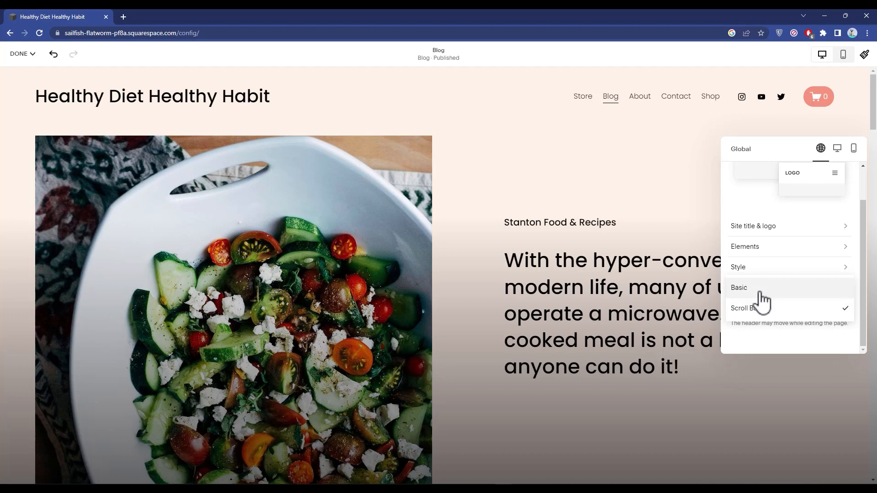
pyautogui.click(779, 338)
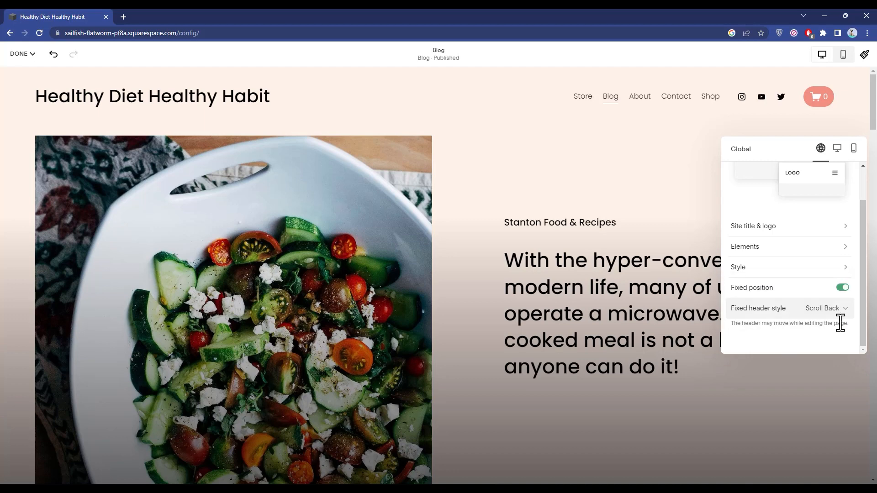
pyautogui.click(842, 287)
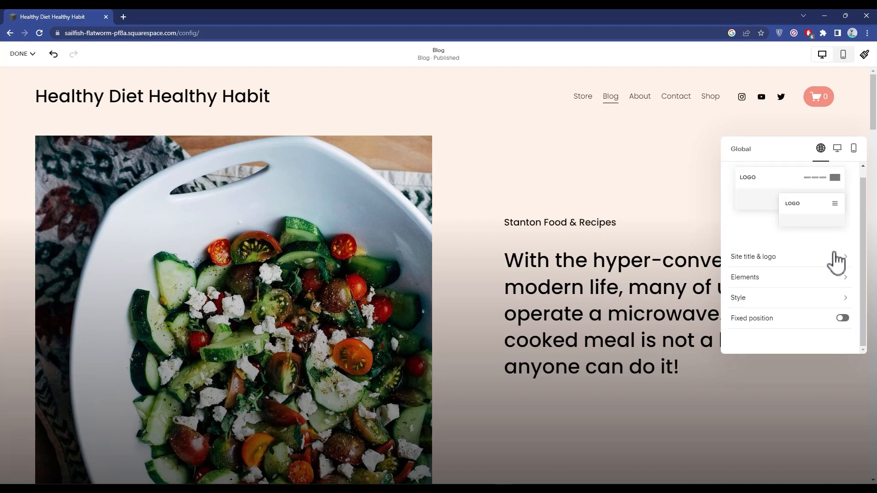
# Look over the header settings specific to the desktop and mobile versions, and return to the desktop ones.
pyautogui.click(839, 153)
pyautogui.scroll(-2, 846, 205)
pyautogui.click(853, 149)
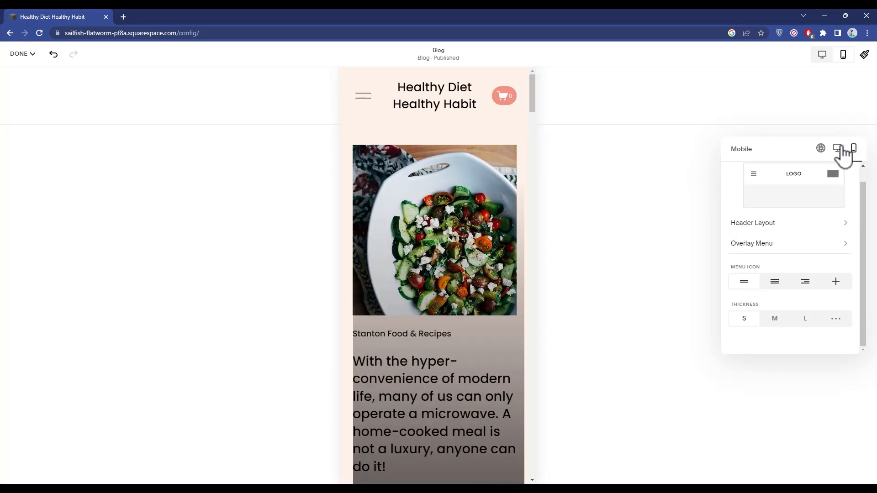
pyautogui.click(838, 149)
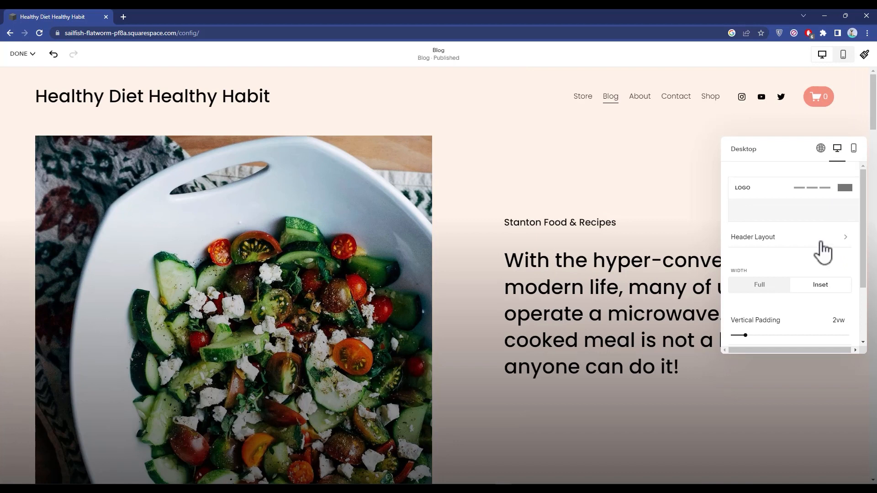
# Try the other desktop header layouts and the Full width, restoring the layout with title left and links right, and the Inset width.
pyautogui.scroll(-1, 811, 247)
pyautogui.click(809, 221)
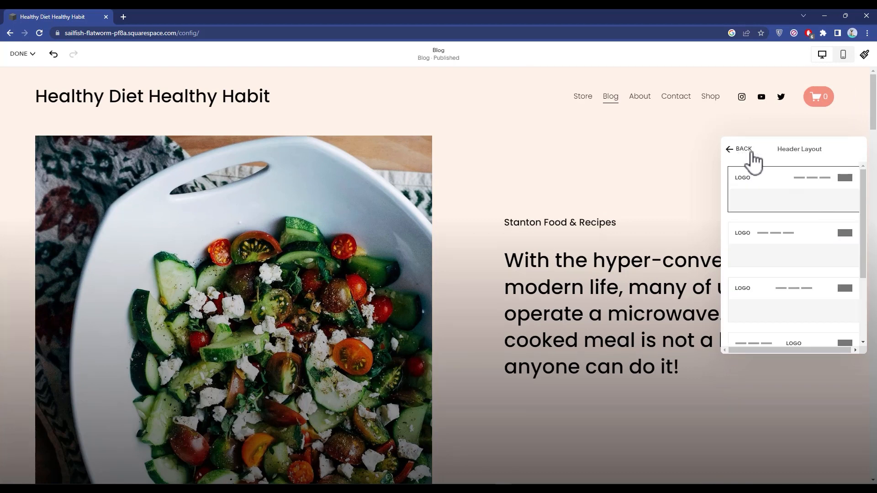
pyautogui.click(793, 255)
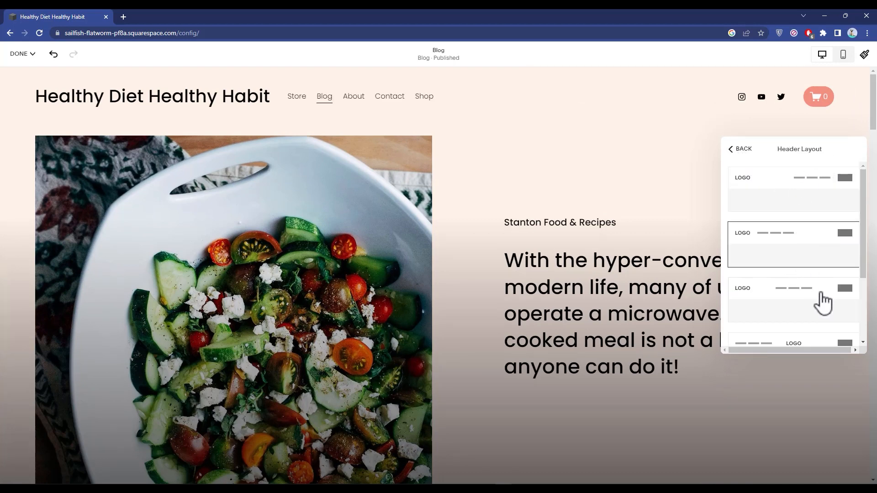
pyautogui.click(786, 298)
pyautogui.click(769, 340)
pyautogui.scroll(-2, 818, 192)
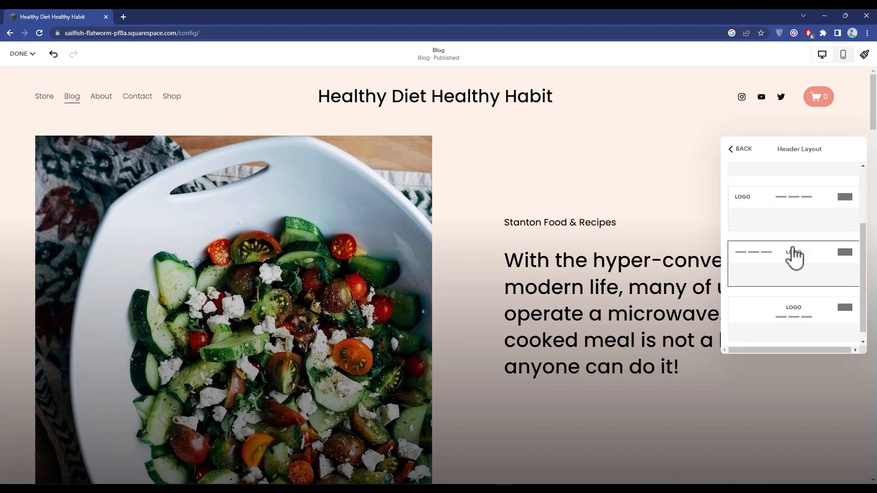
pyautogui.scroll(-1, 776, 263)
pyautogui.click(767, 302)
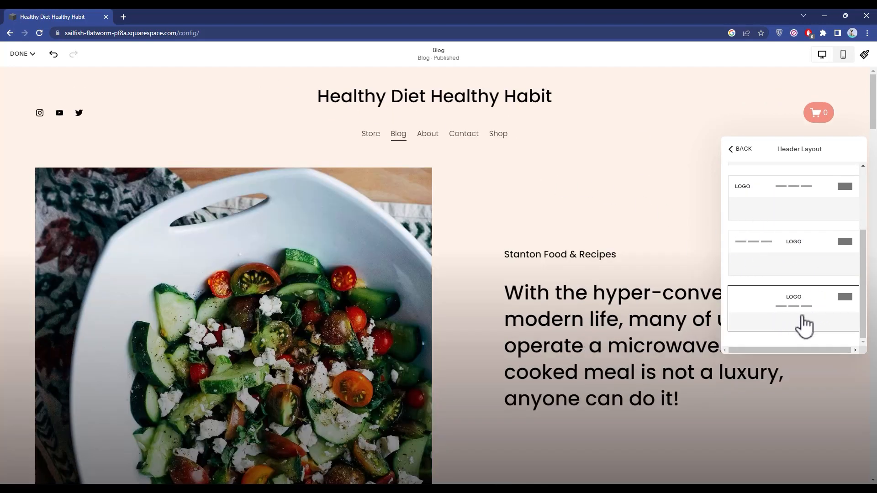
pyautogui.scroll(5, 802, 286)
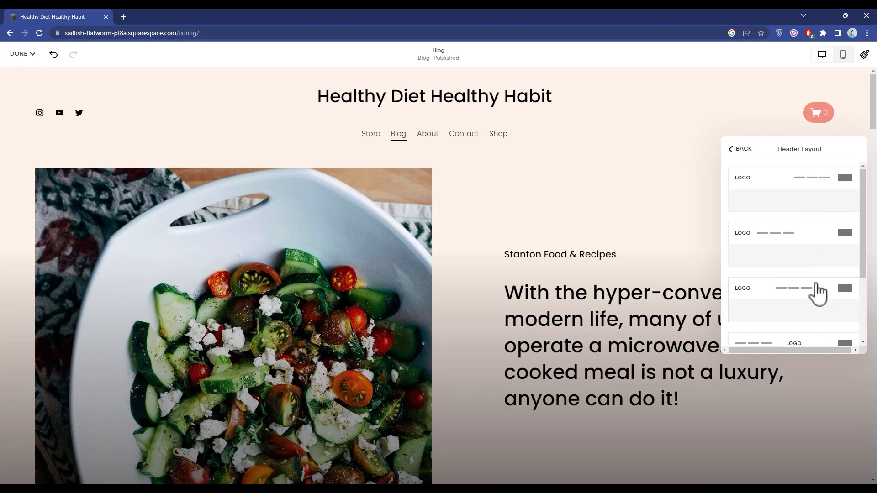
pyautogui.click(807, 201)
pyautogui.click(740, 149)
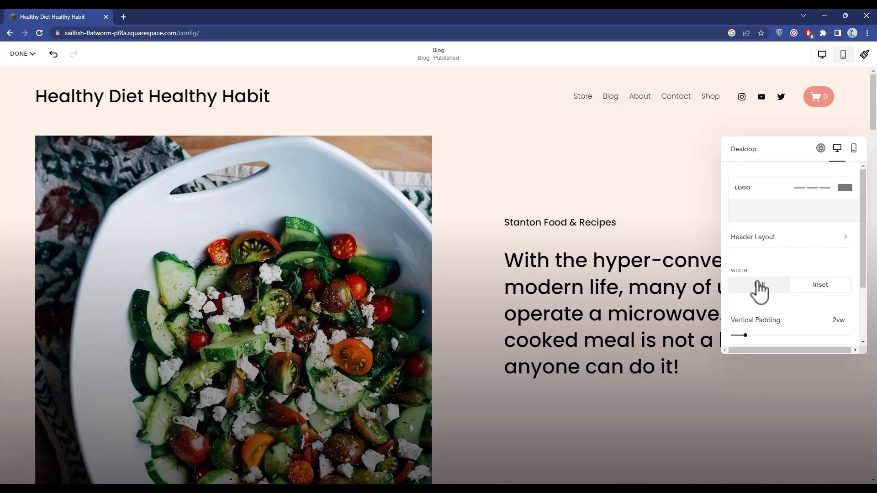
pyautogui.click(740, 286)
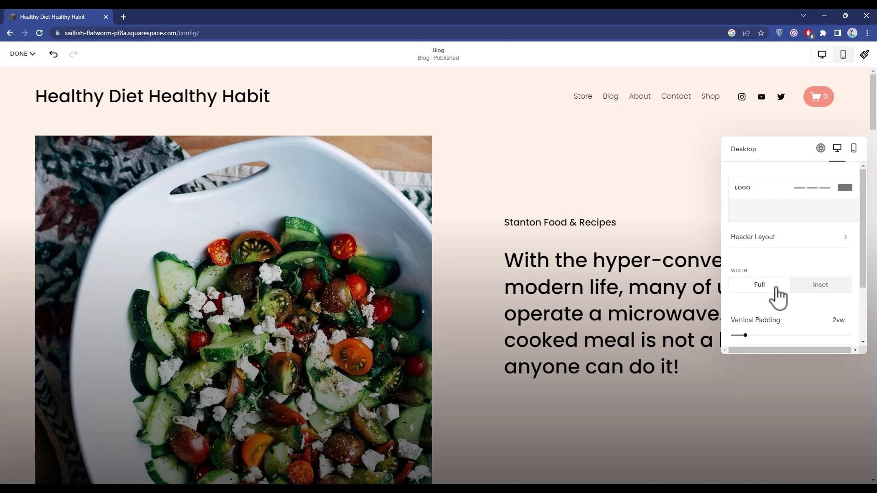
pyautogui.click(793, 285)
# Set the desktop header's vertical padding to 1.6vw, element spacing to 0.8vw and link spacing to 1vw.
pyautogui.scroll(-1, 783, 257)
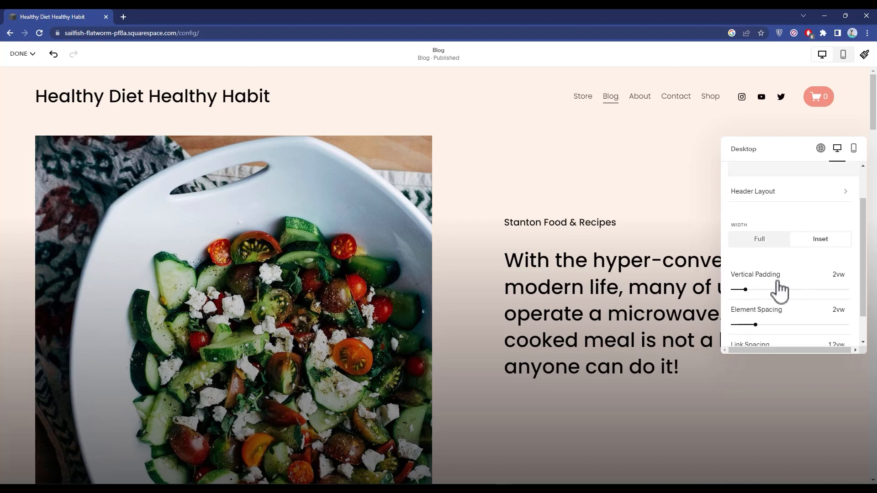
pyautogui.moveTo(746, 289)
pyautogui.mouseDown()
pyautogui.moveTo(773, 284)
pyautogui.moveTo(734, 287)
pyautogui.moveTo(786, 289)
pyautogui.moveTo(741, 291)
pyautogui.mouseUp()
pyautogui.scroll(-2, 814, 306)
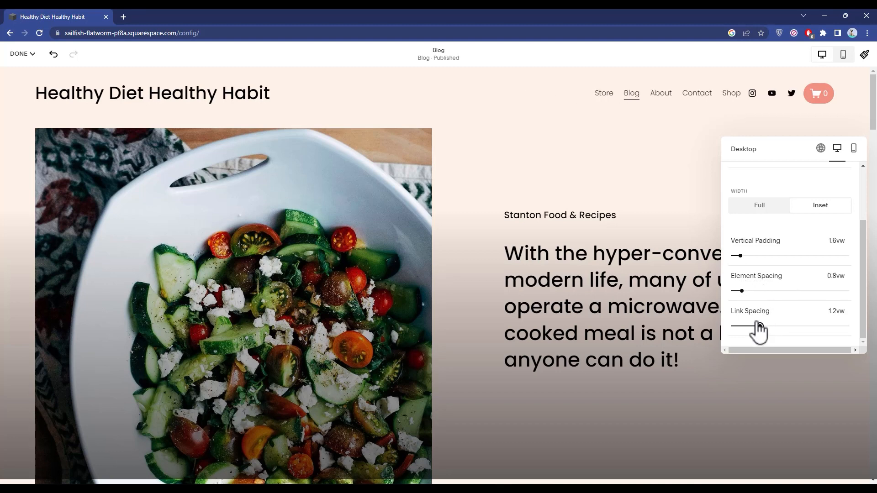
pyautogui.moveTo(759, 327)
pyautogui.mouseDown()
pyautogui.moveTo(777, 315)
pyautogui.moveTo(756, 318)
pyautogui.mouseUp()
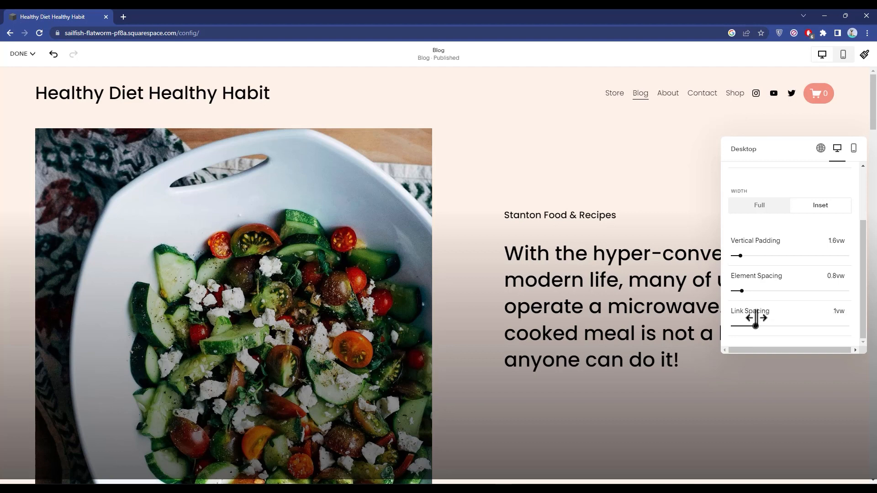
pyautogui.scroll(3, 786, 311)
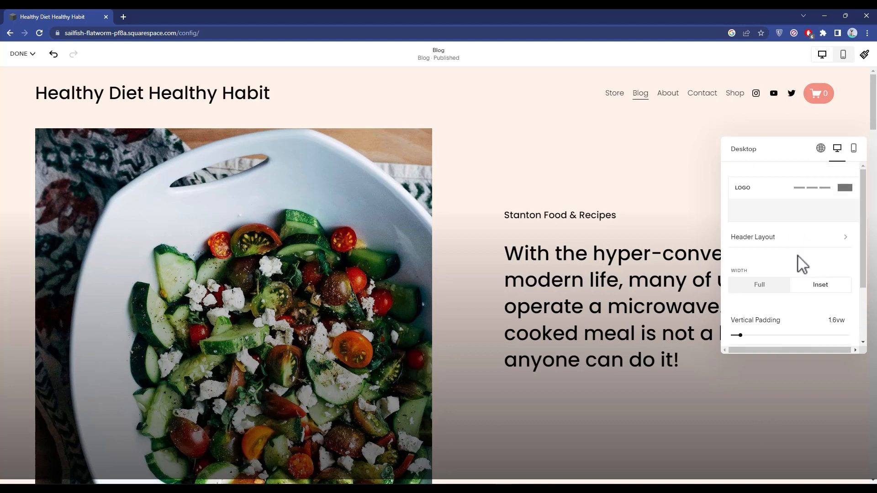
# Switch to the mobile header settings and look at the overlay menu's alignment, link spacing and color options.
pyautogui.click(853, 149)
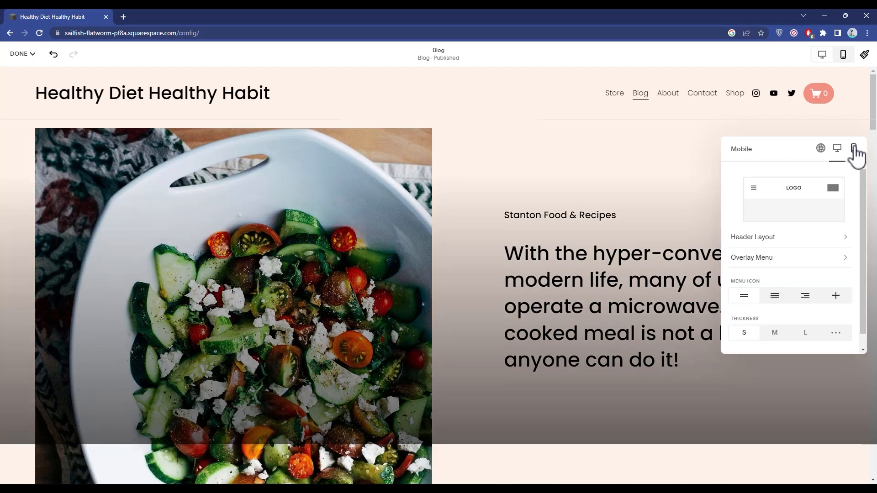
pyautogui.scroll(-1, 799, 245)
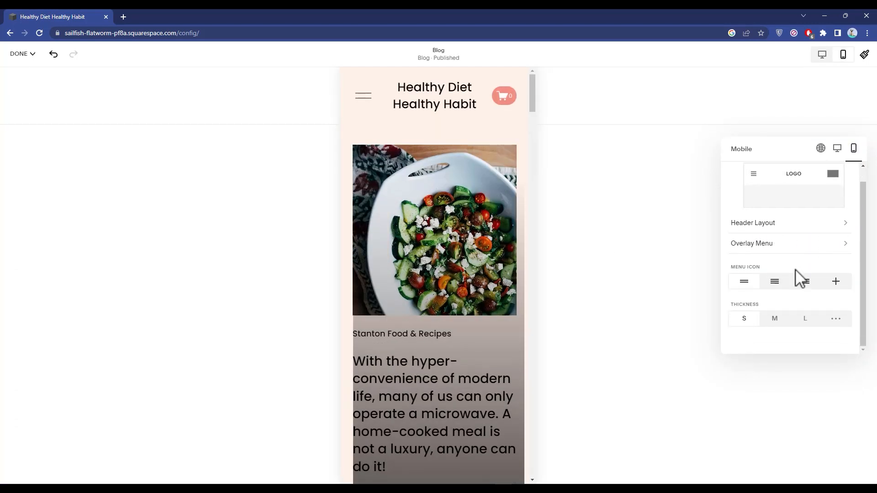
pyautogui.click(832, 247)
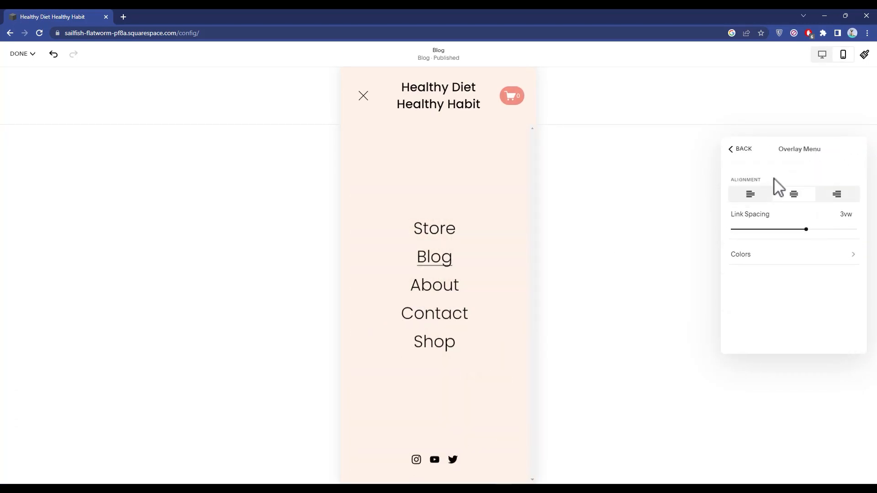
pyautogui.click(728, 153)
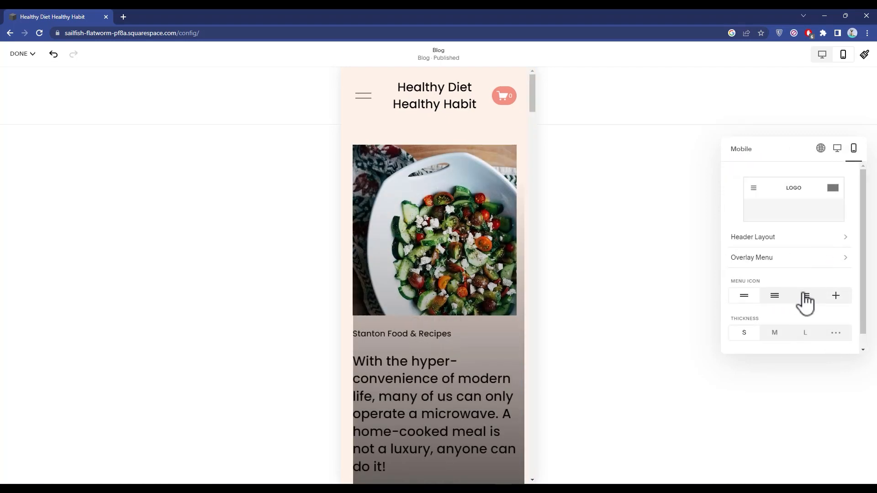
# Try the mobile menu icon styles, choose the one with three equal lines, and set its thickness to L.
pyautogui.click(775, 297)
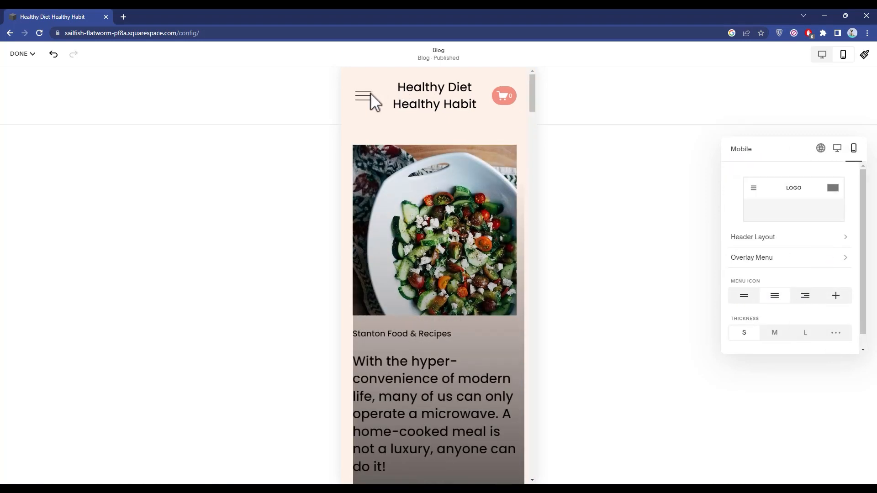
pyautogui.click(833, 296)
pyautogui.click(805, 296)
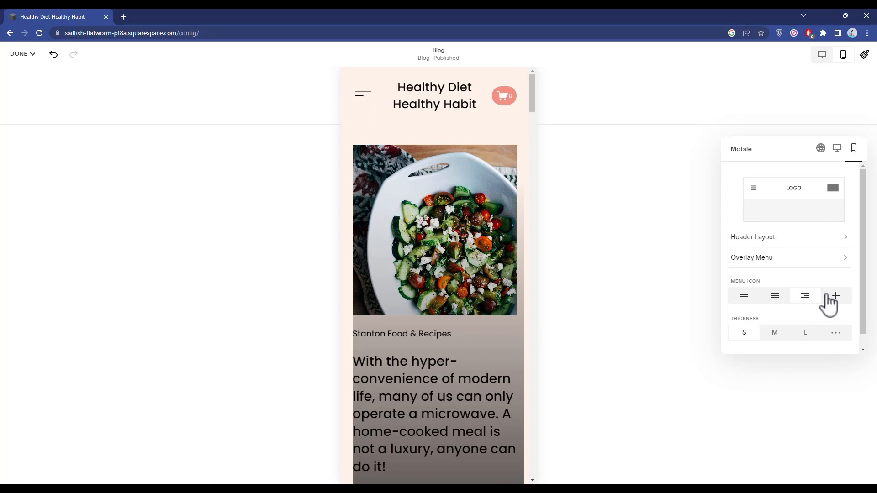
pyautogui.click(774, 296)
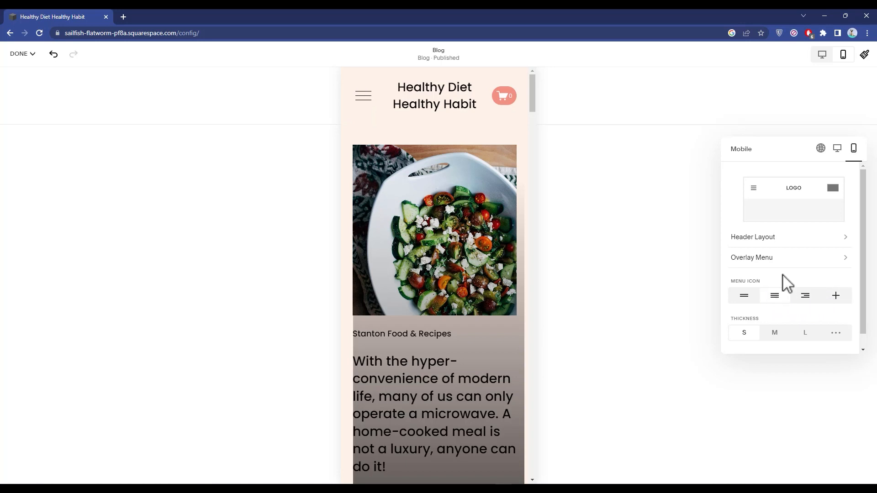
pyautogui.click(775, 332)
pyautogui.click(805, 333)
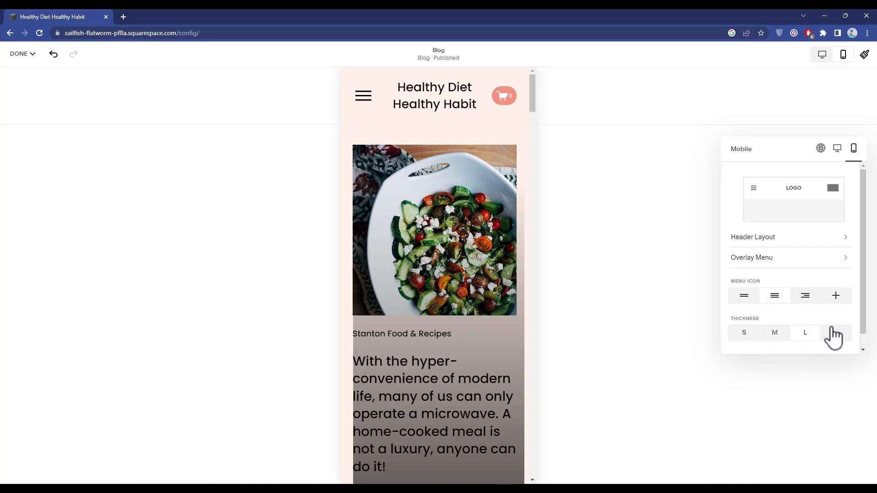